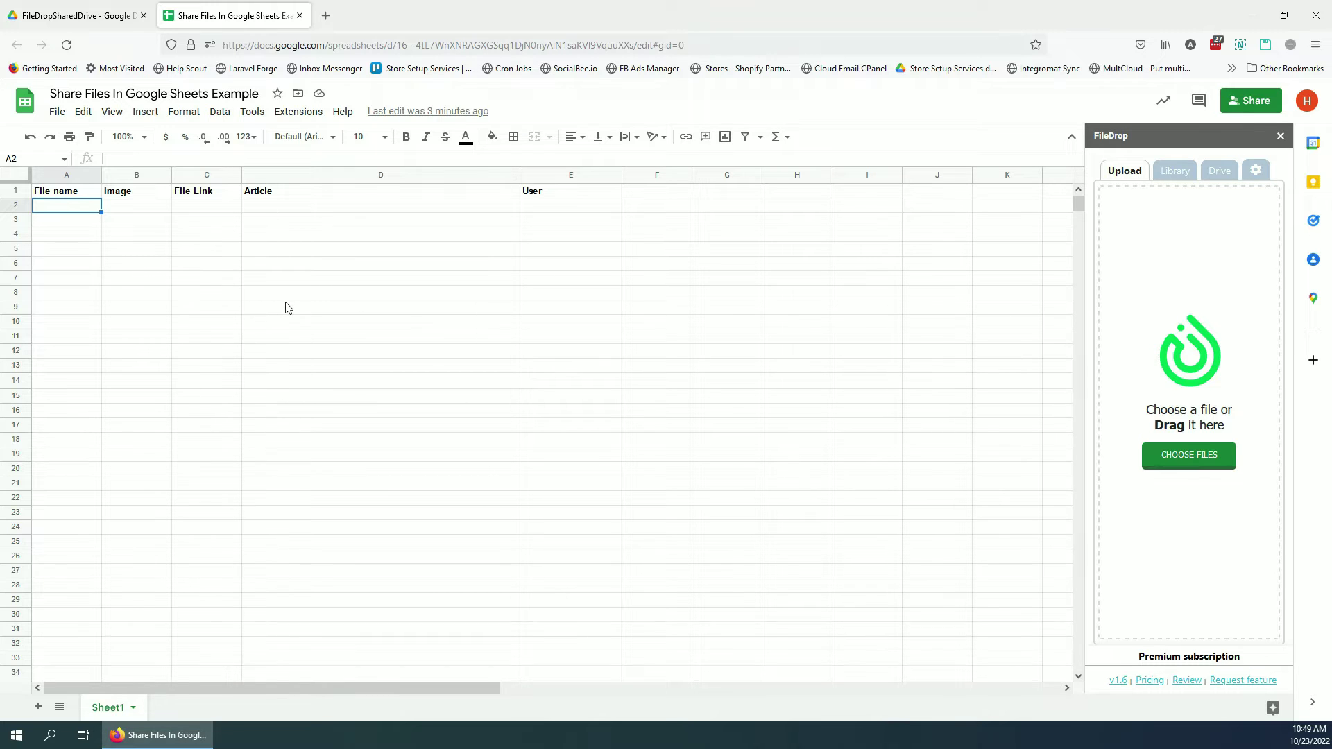
Open and dismiss the FileDrop add-on options, returning to cell A2.
click(299, 112)
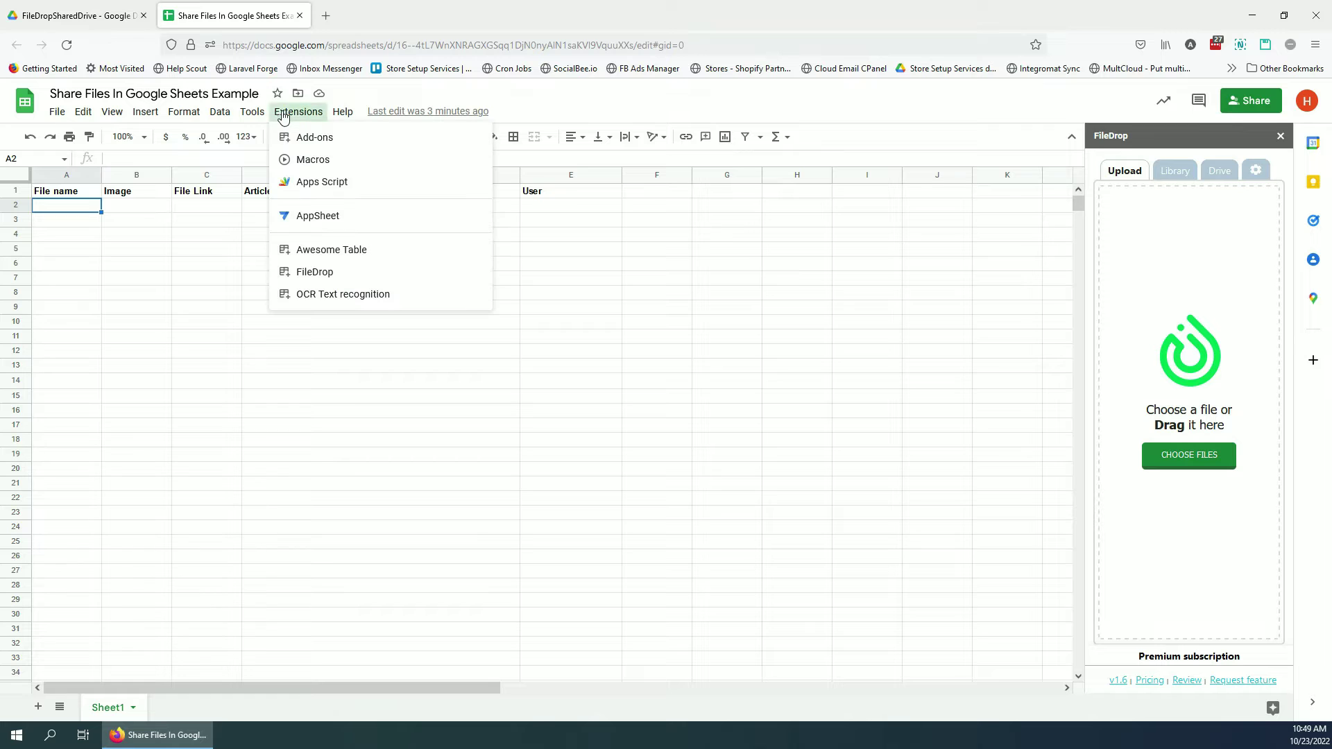
mouse_move(372, 276)
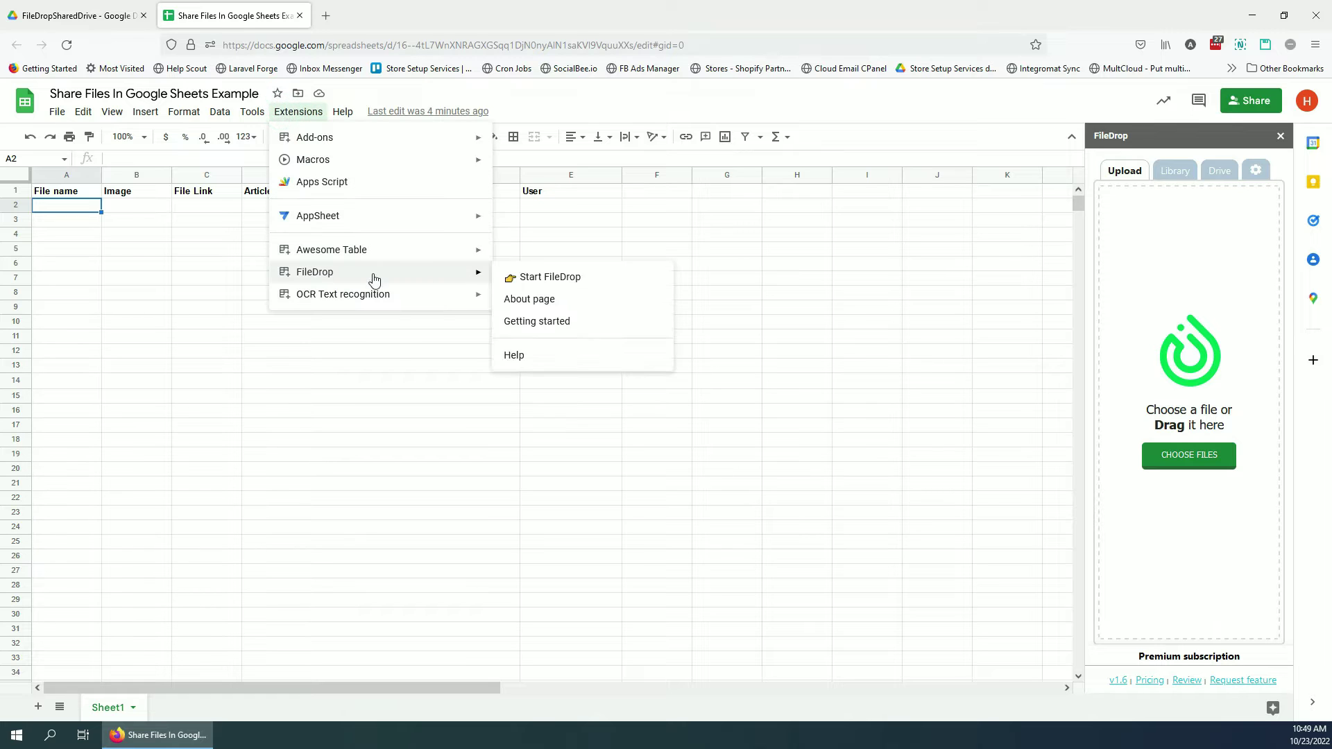
click(811, 350)
click(73, 206)
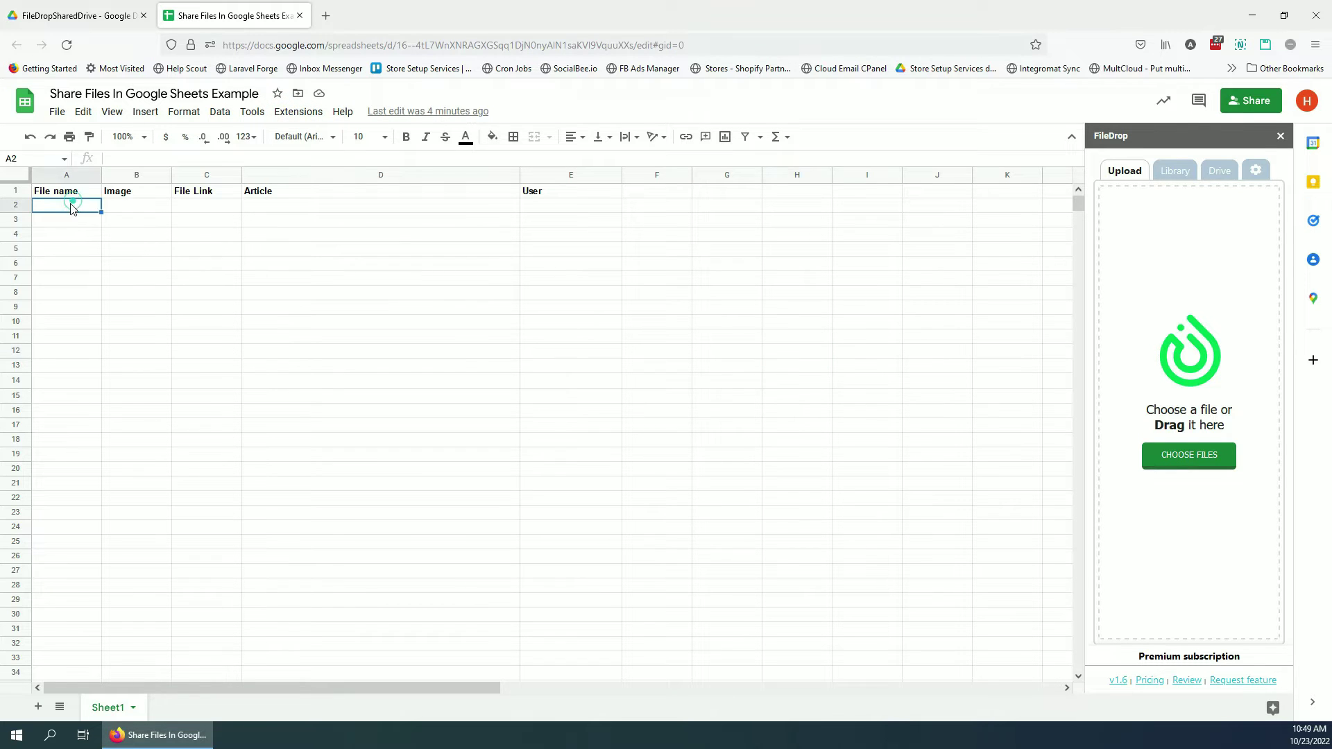
With cell B2 selected, set FileDrop's image option to Don't add image.
click(127, 211)
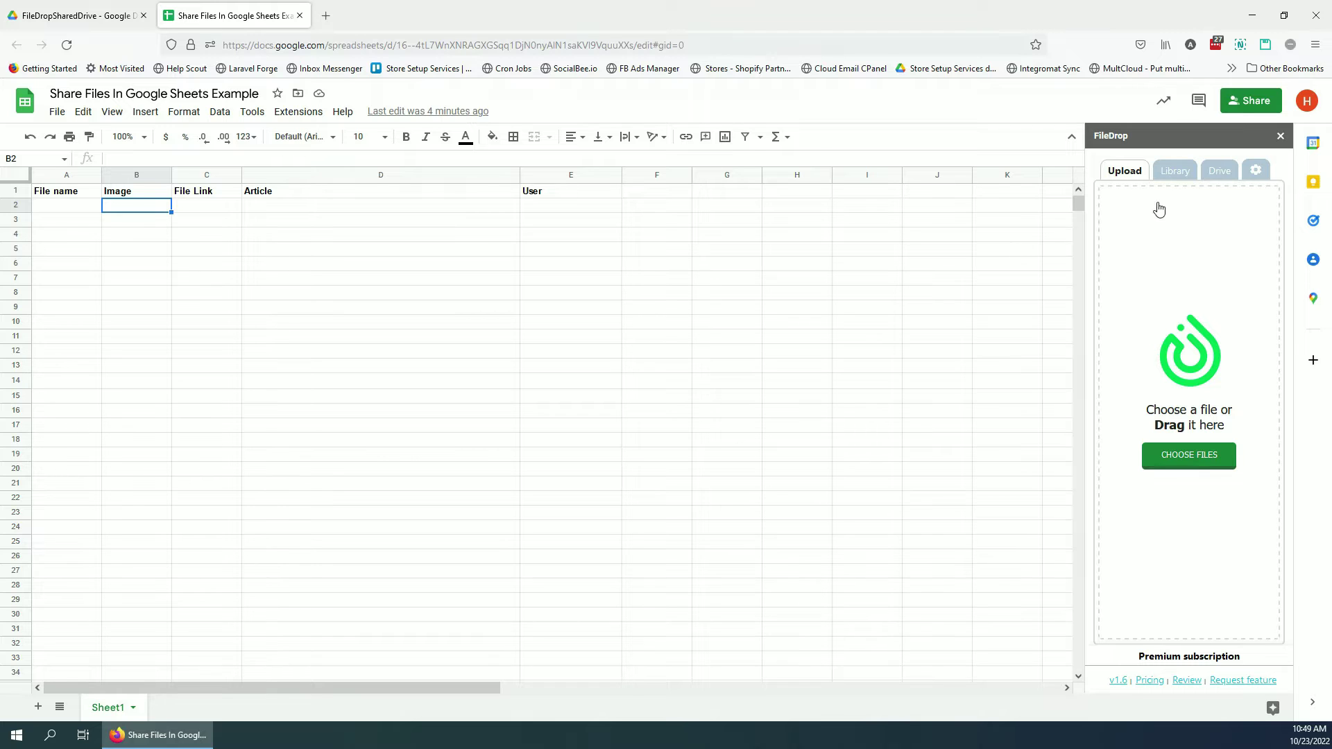
click(1255, 170)
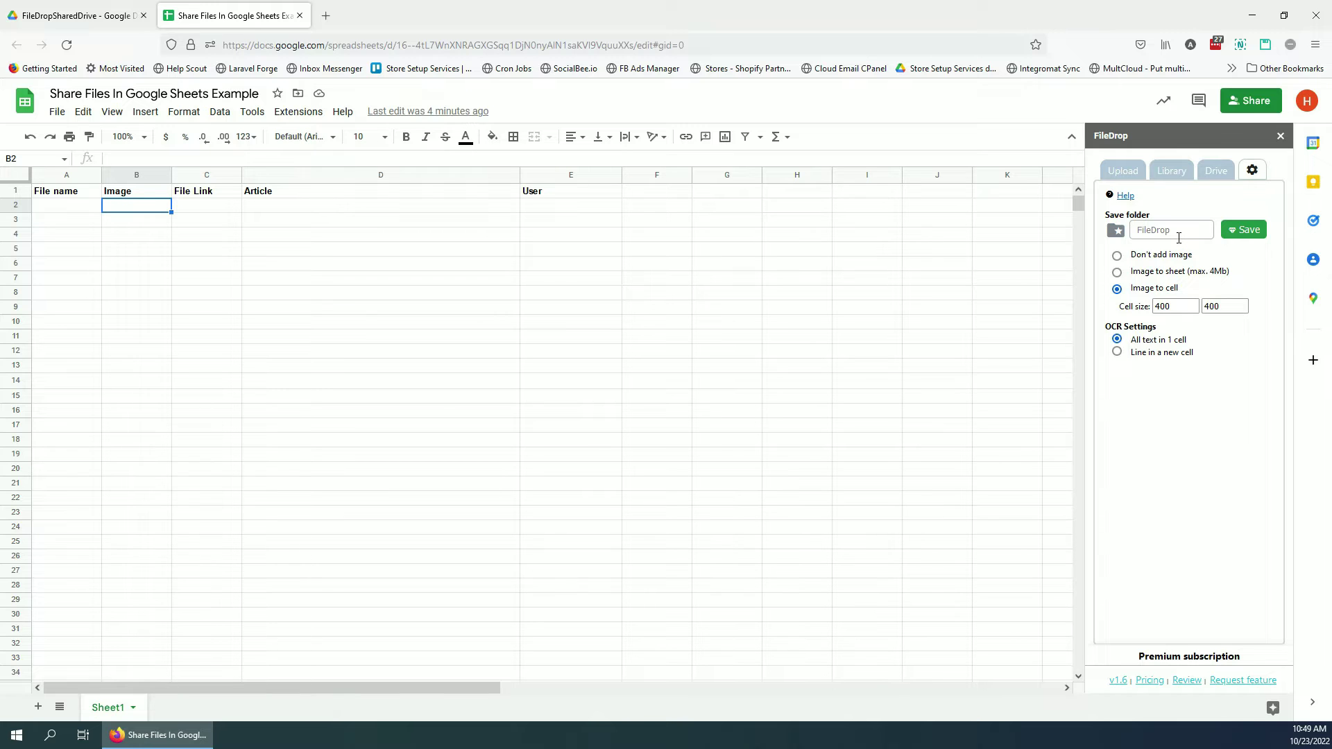
click(1140, 260)
Choose the FileDrop Shared Docs folder as FileDrop's save folder.
click(1114, 231)
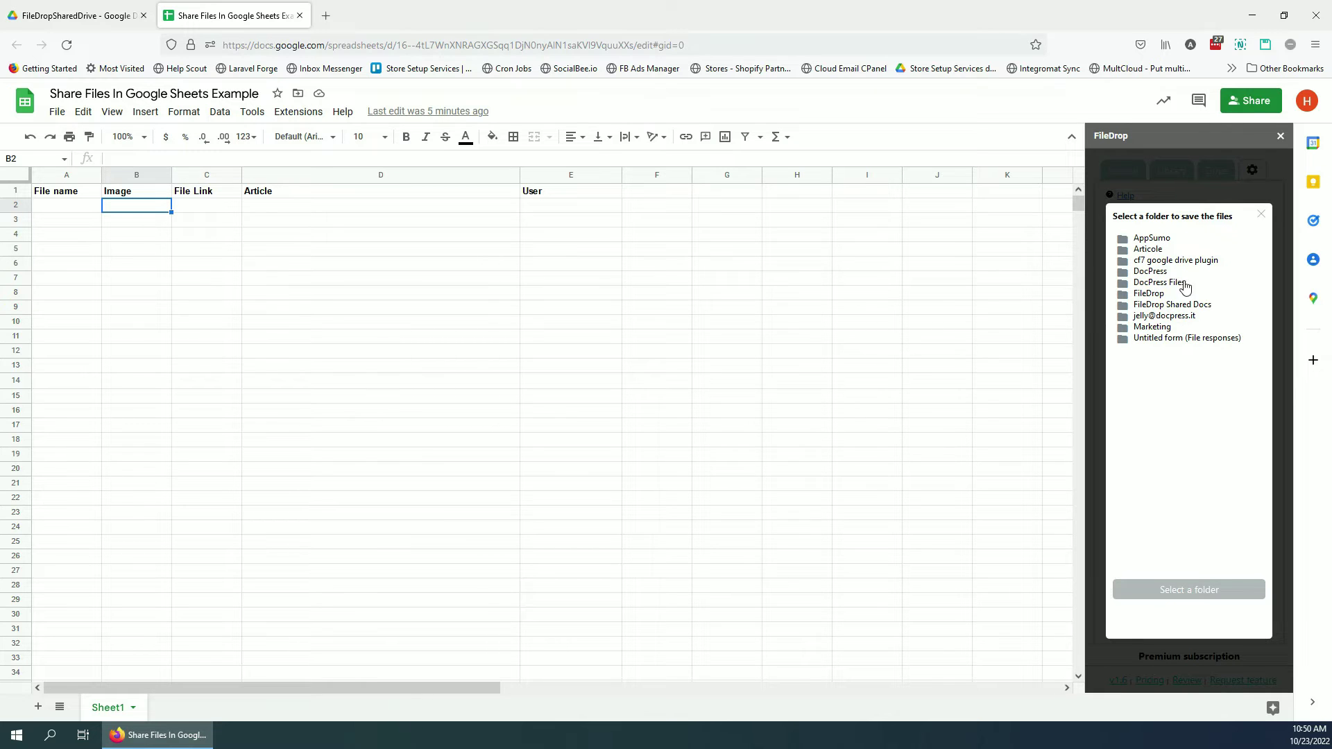
click(1188, 305)
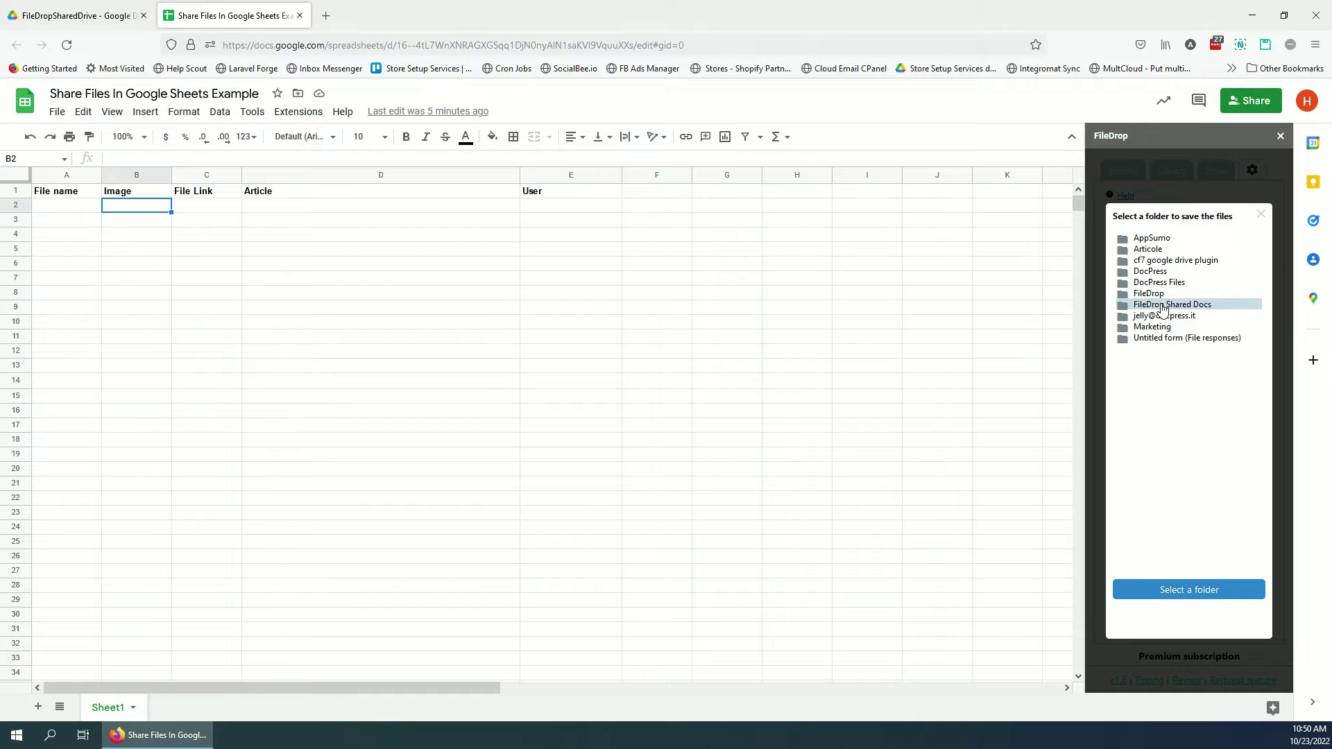
double_click(1118, 302)
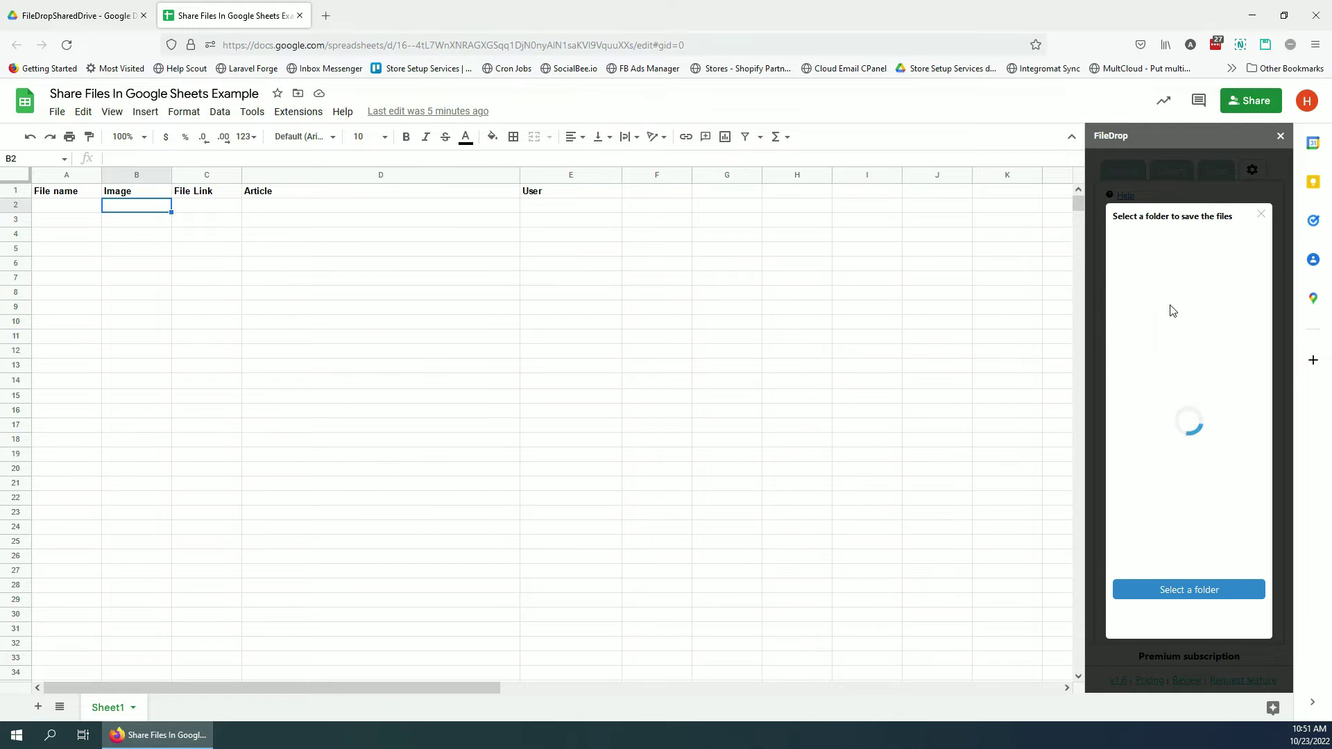
click(1188, 588)
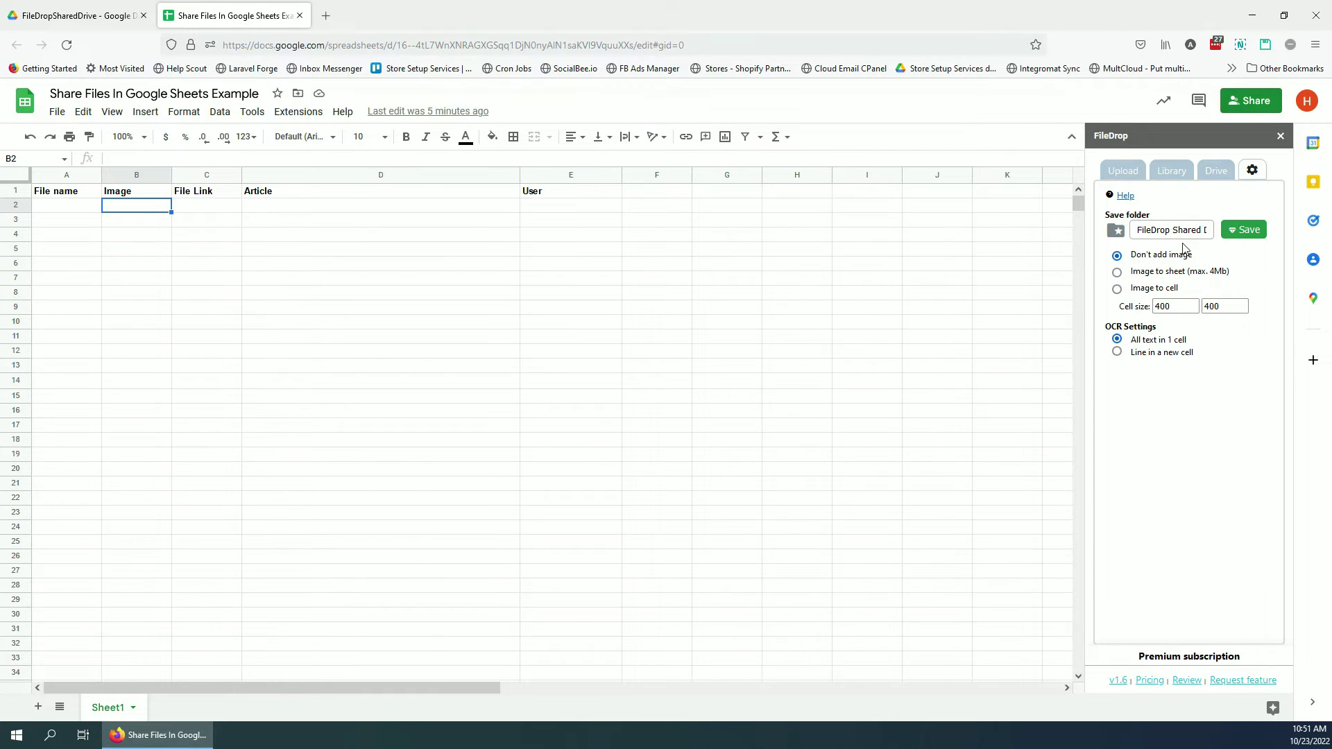
Save the FileDrop settings and label cell A2 'First image'.
click(1246, 238)
click(63, 210)
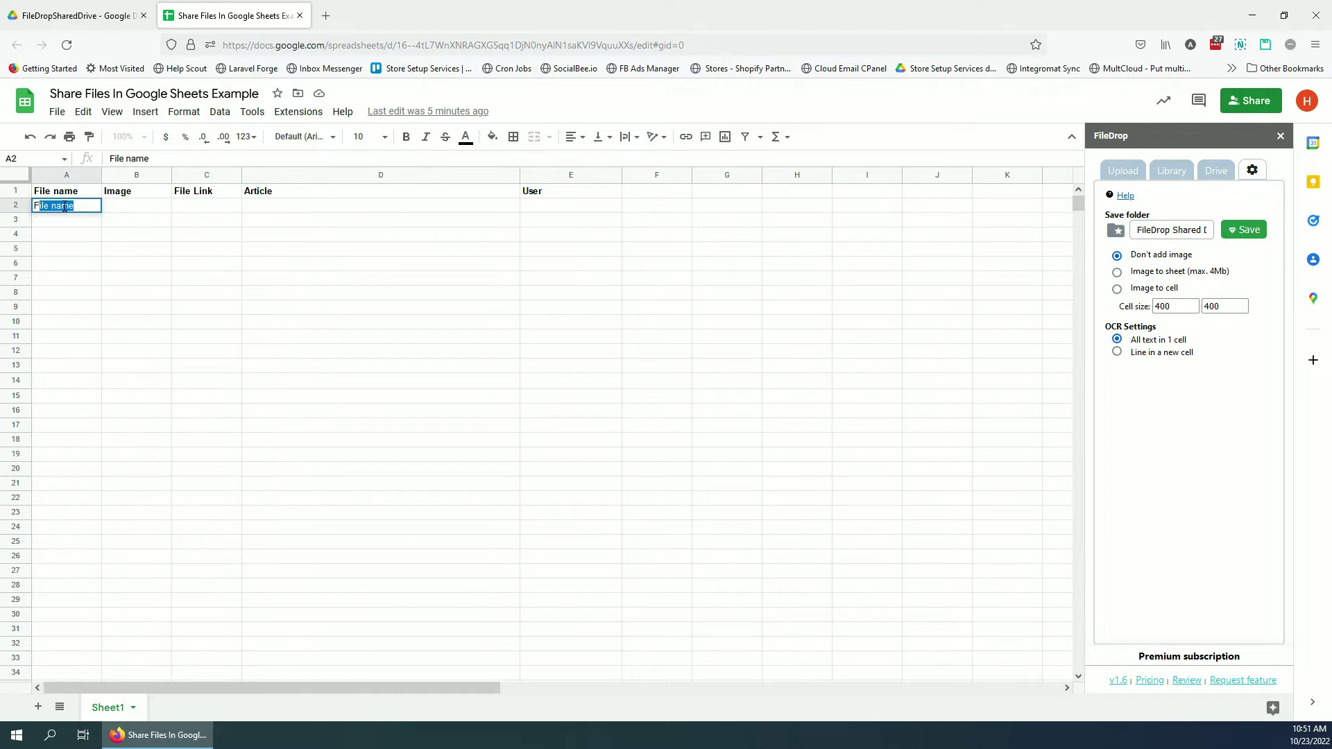
double_click(63, 206)
text(First image)
key(Tab)
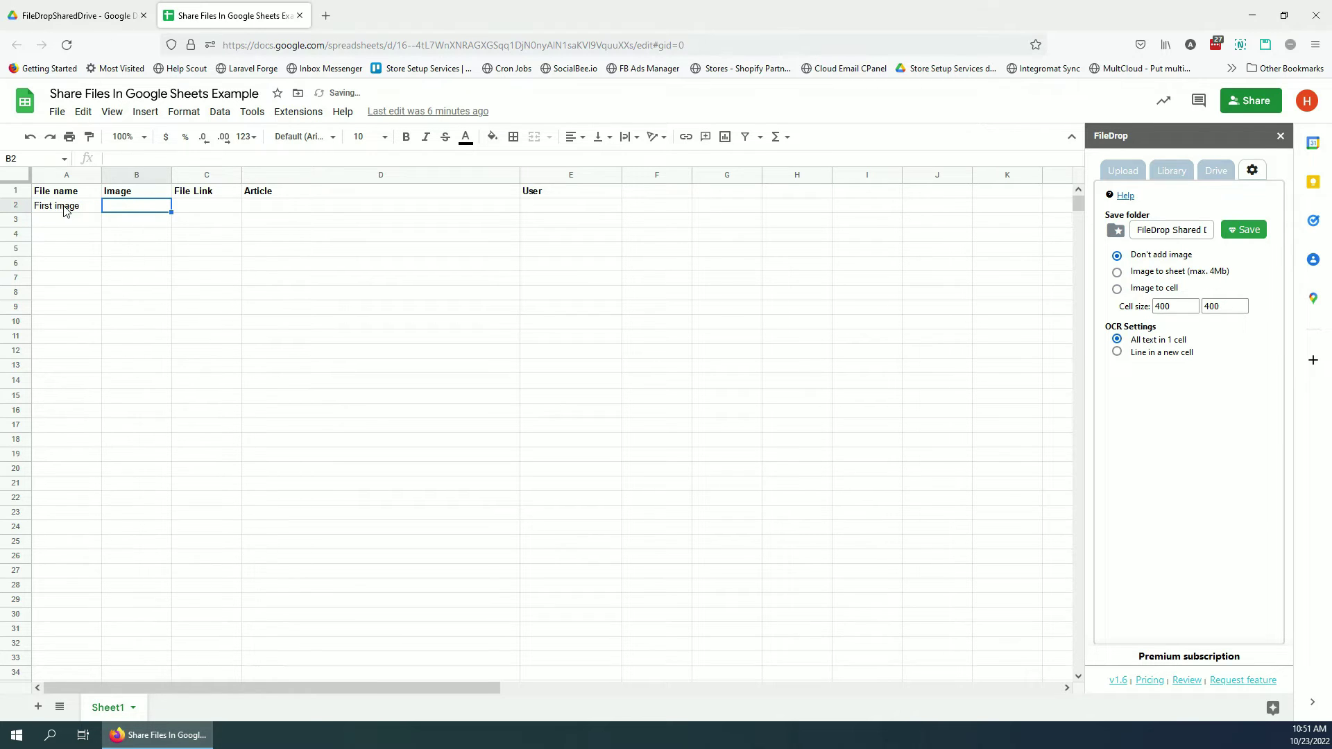
Upload jaKRaE_t20_QQgaQy.jpg through FileDrop so its link fills cell B2.
click(141, 215)
click(1125, 171)
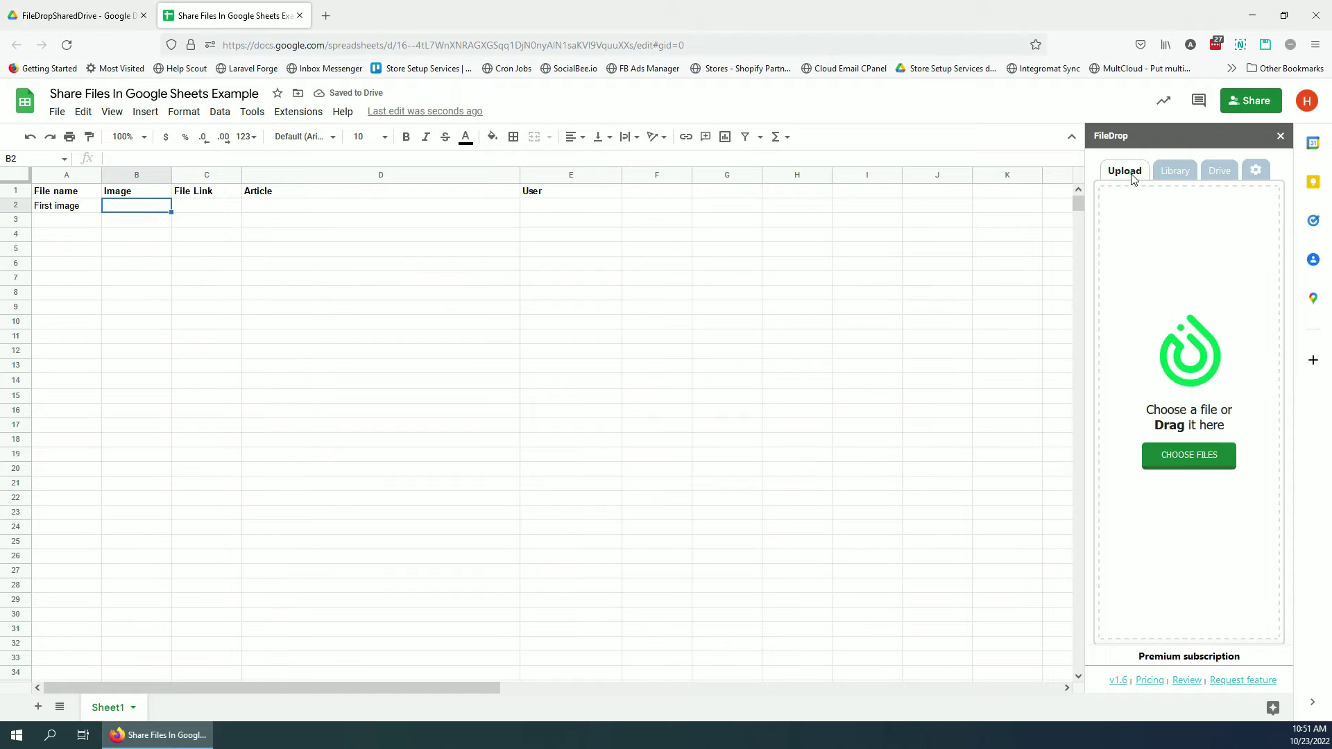
click(1184, 461)
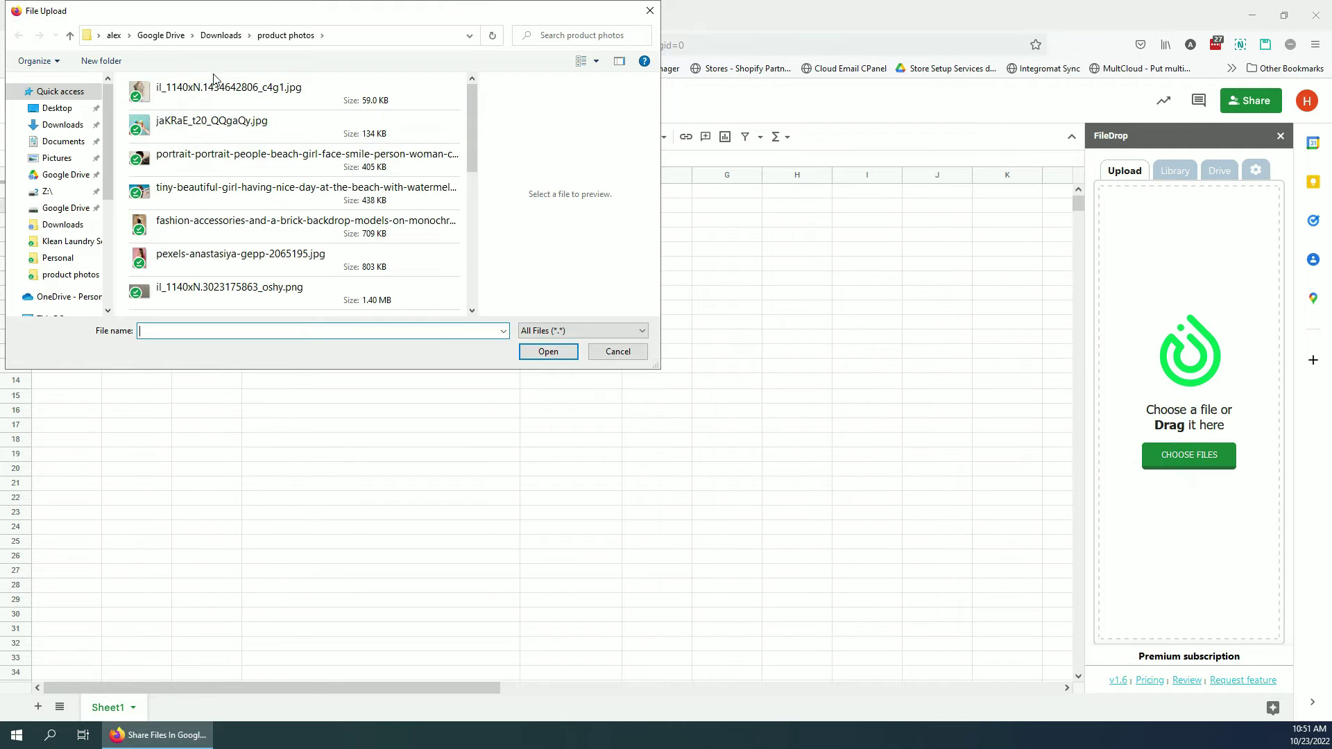
click(219, 130)
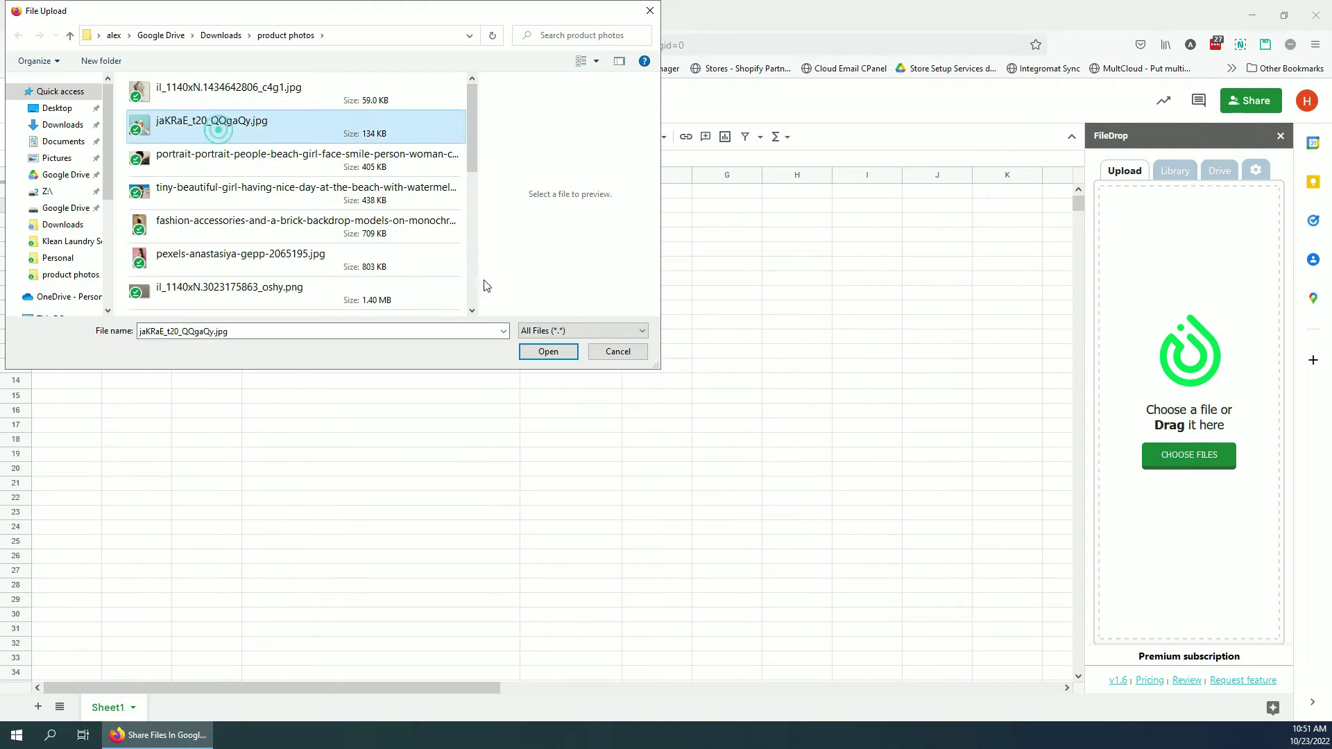
click(546, 353)
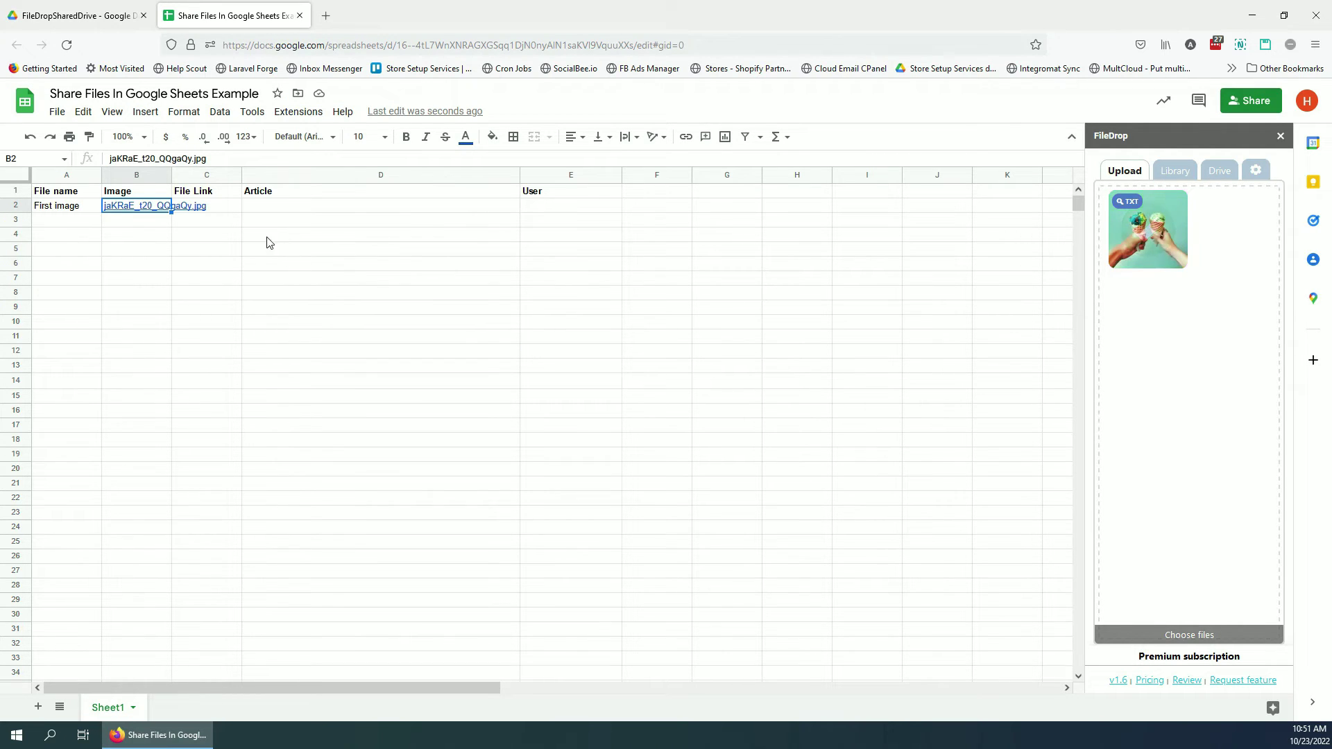
Paste the photo's Drive link into B4 and widen column B to fit it.
drag(170, 177, 210, 176)
mouse_move(173, 215)
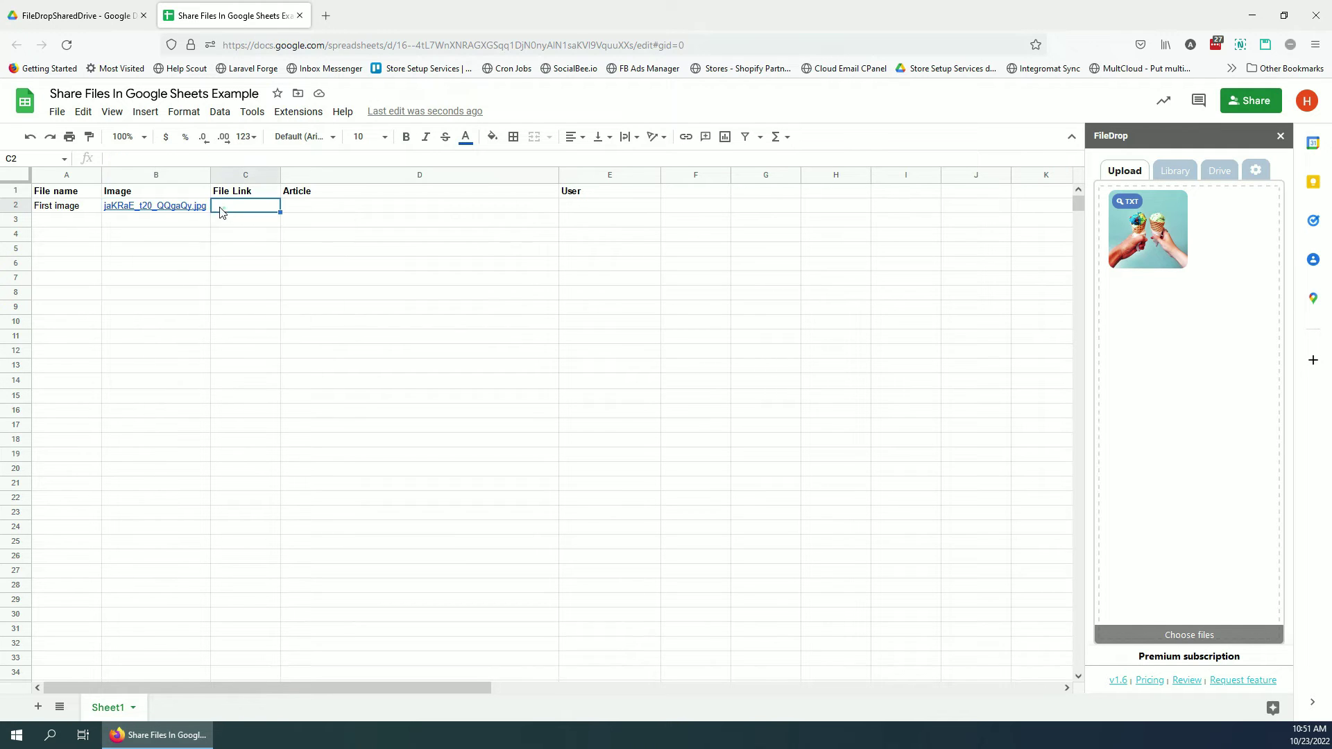
click(358, 349)
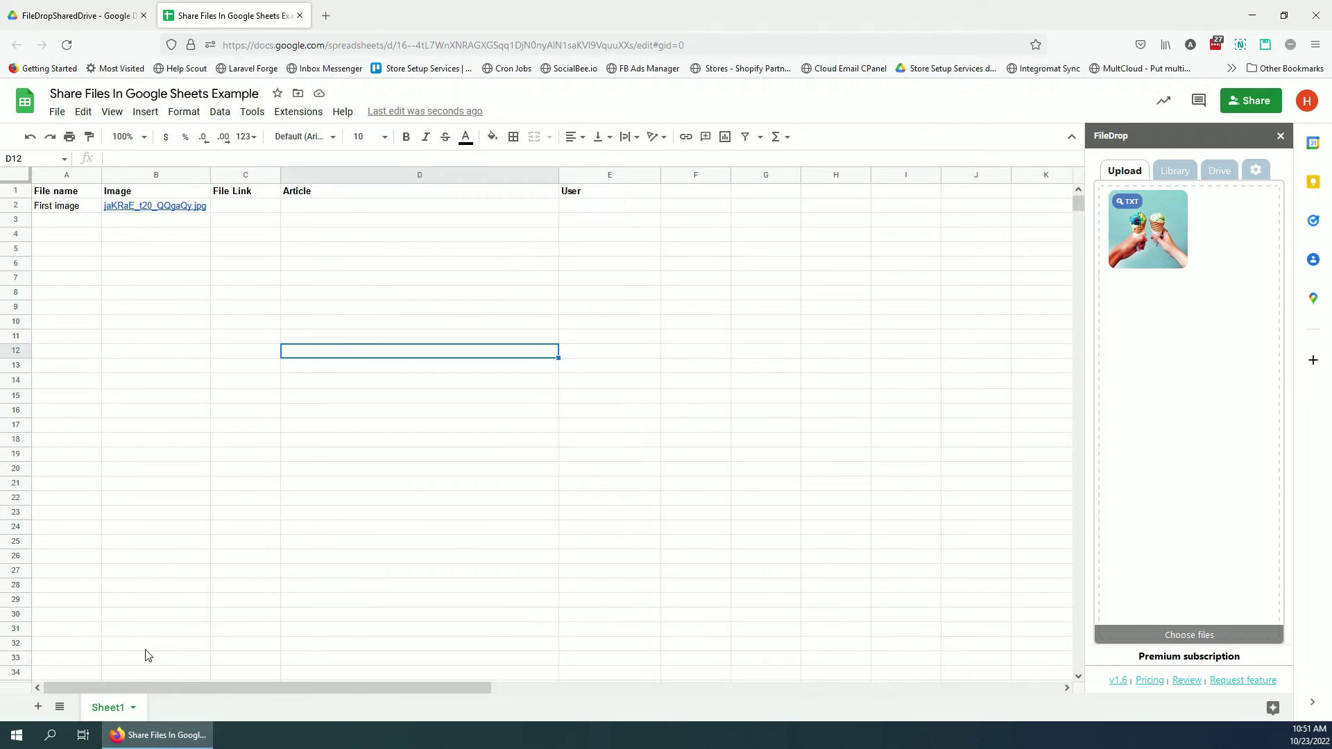
mouse_move(1156, 231)
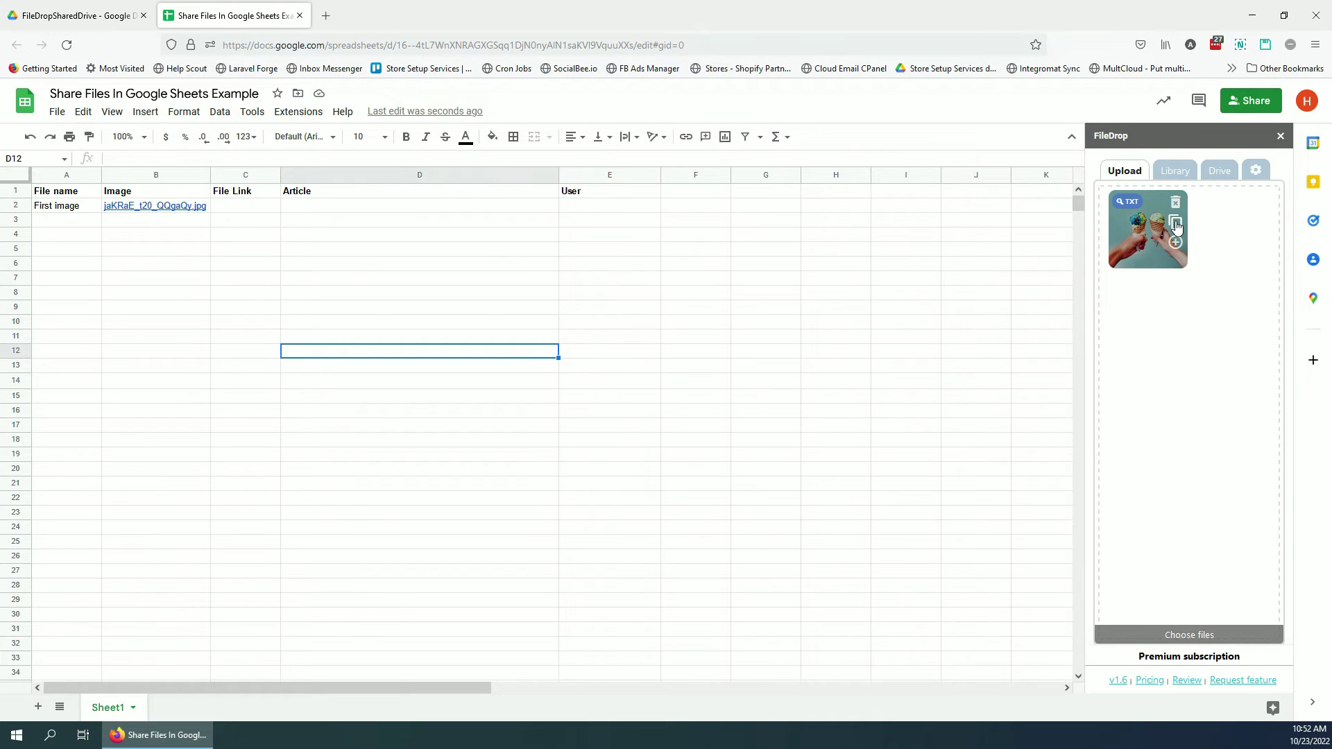
click(1176, 226)
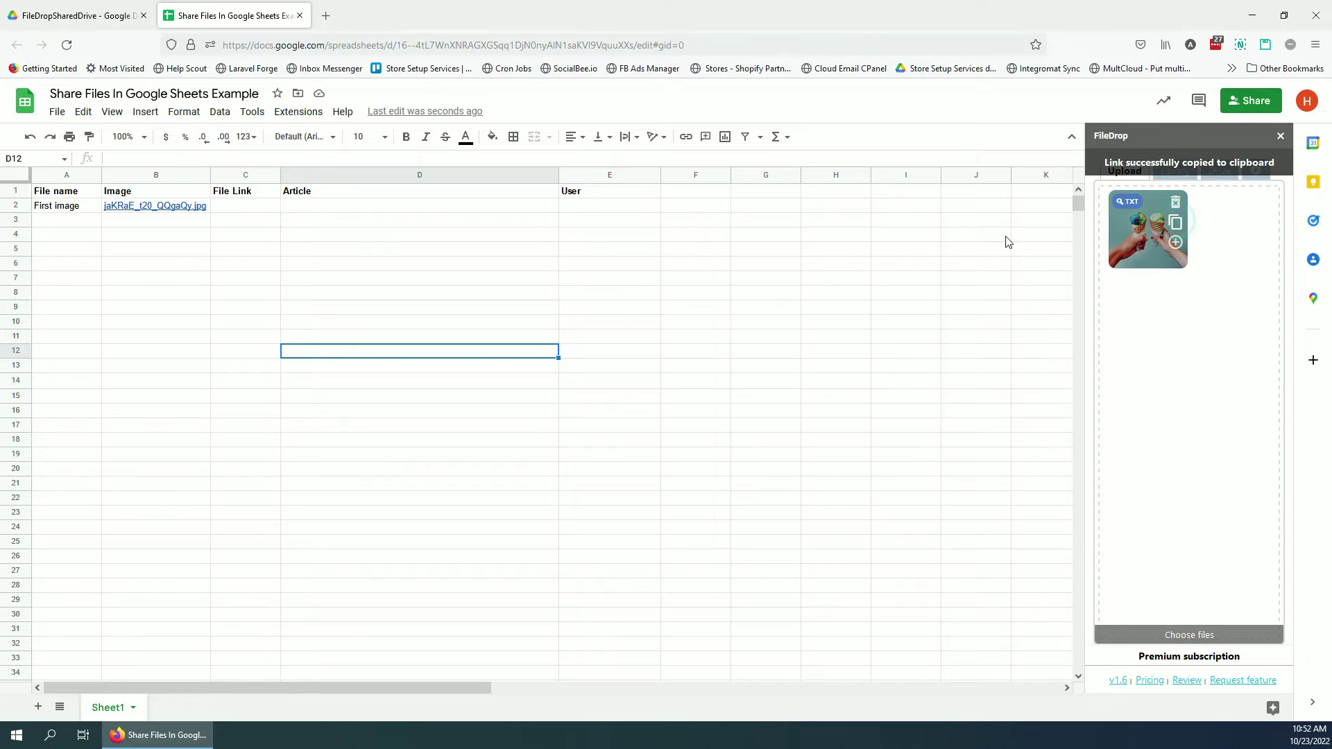
click(197, 236)
key(ctrl+v)
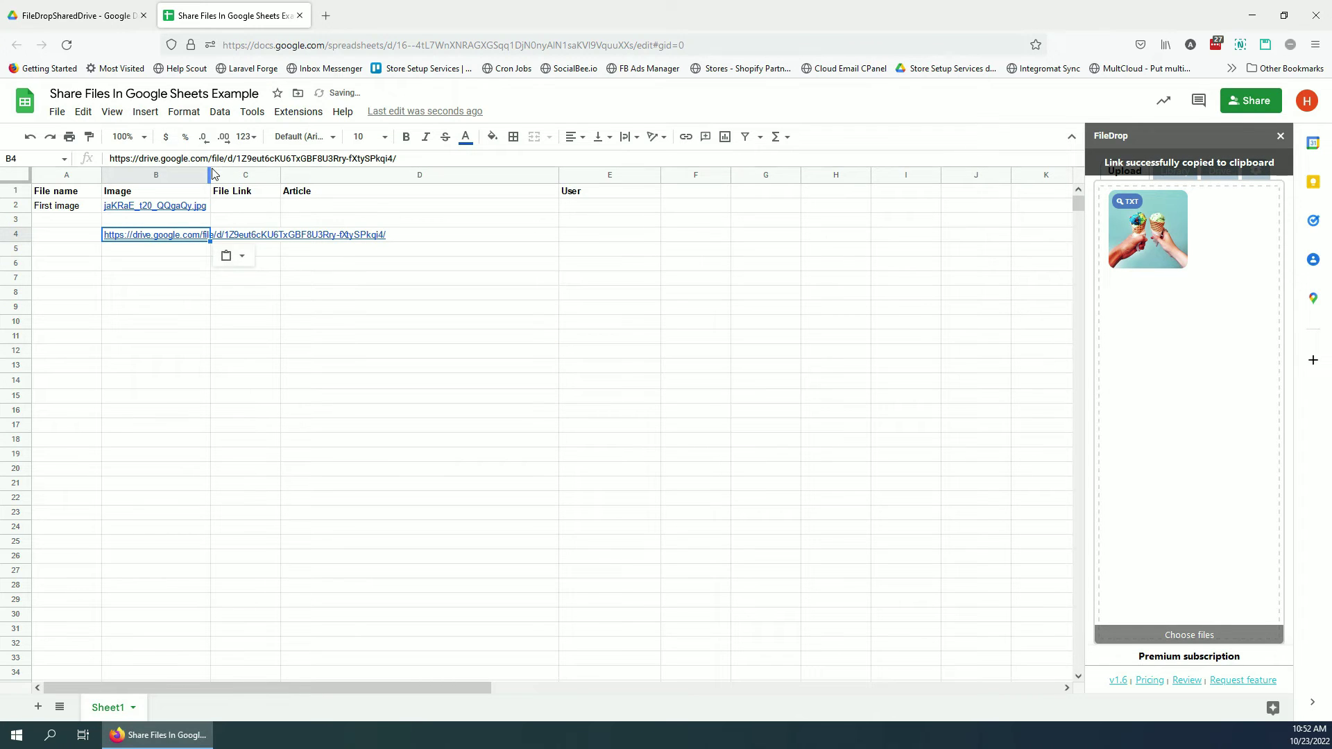
double_click(208, 171)
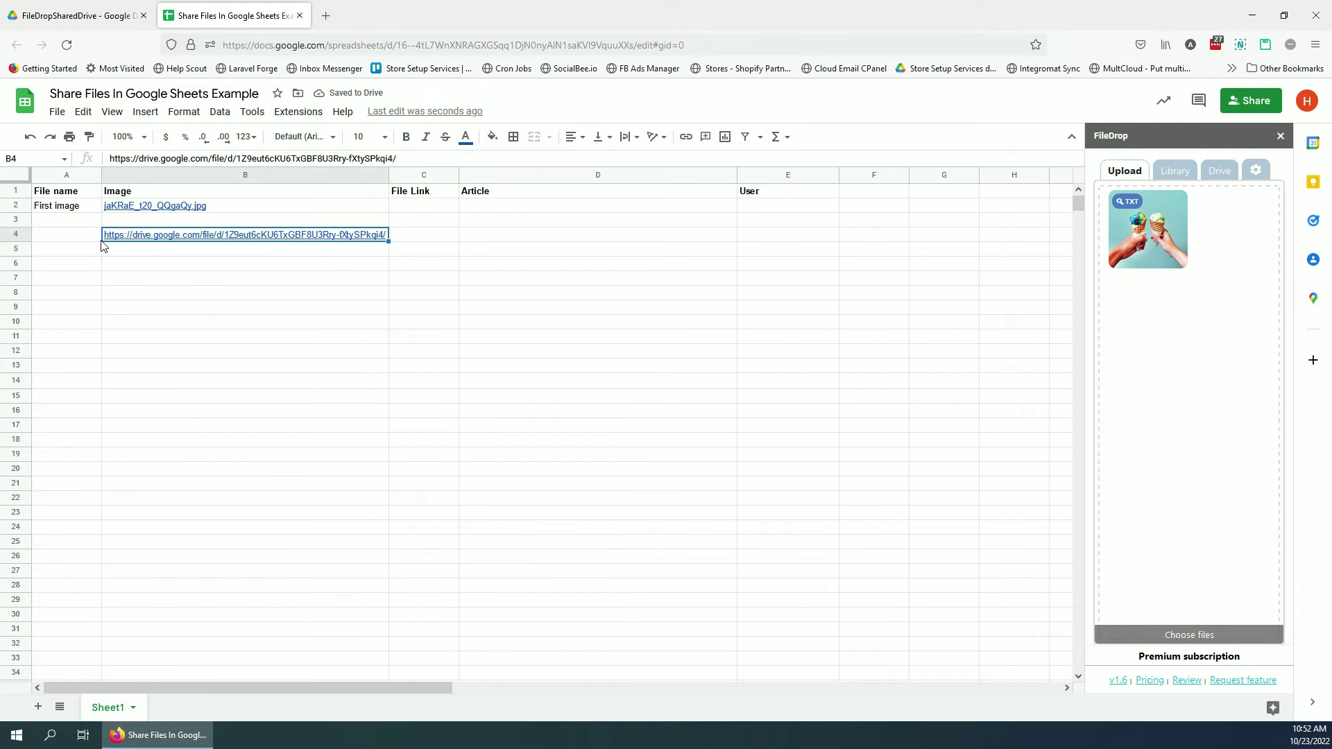
Insert the photo's file link into cell B5 from FileDrop.
click(126, 251)
mouse_move(1177, 255)
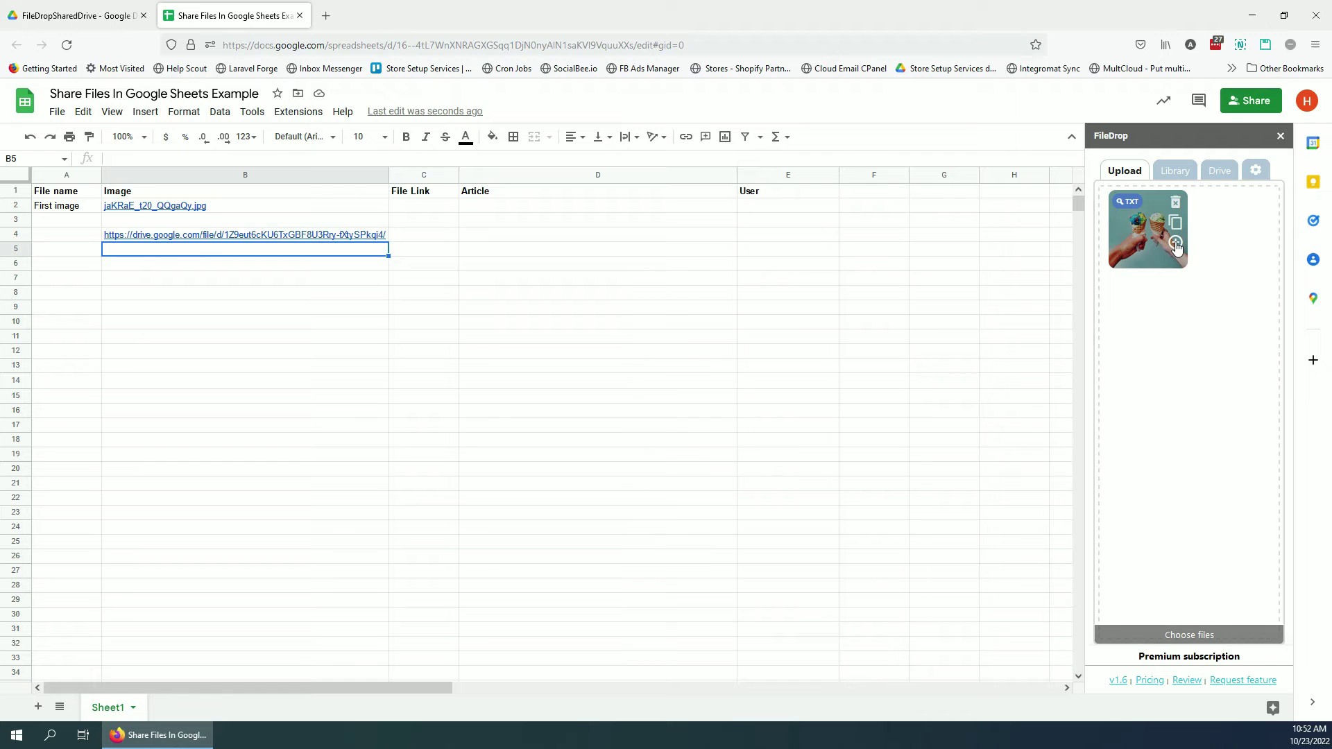
click(1176, 243)
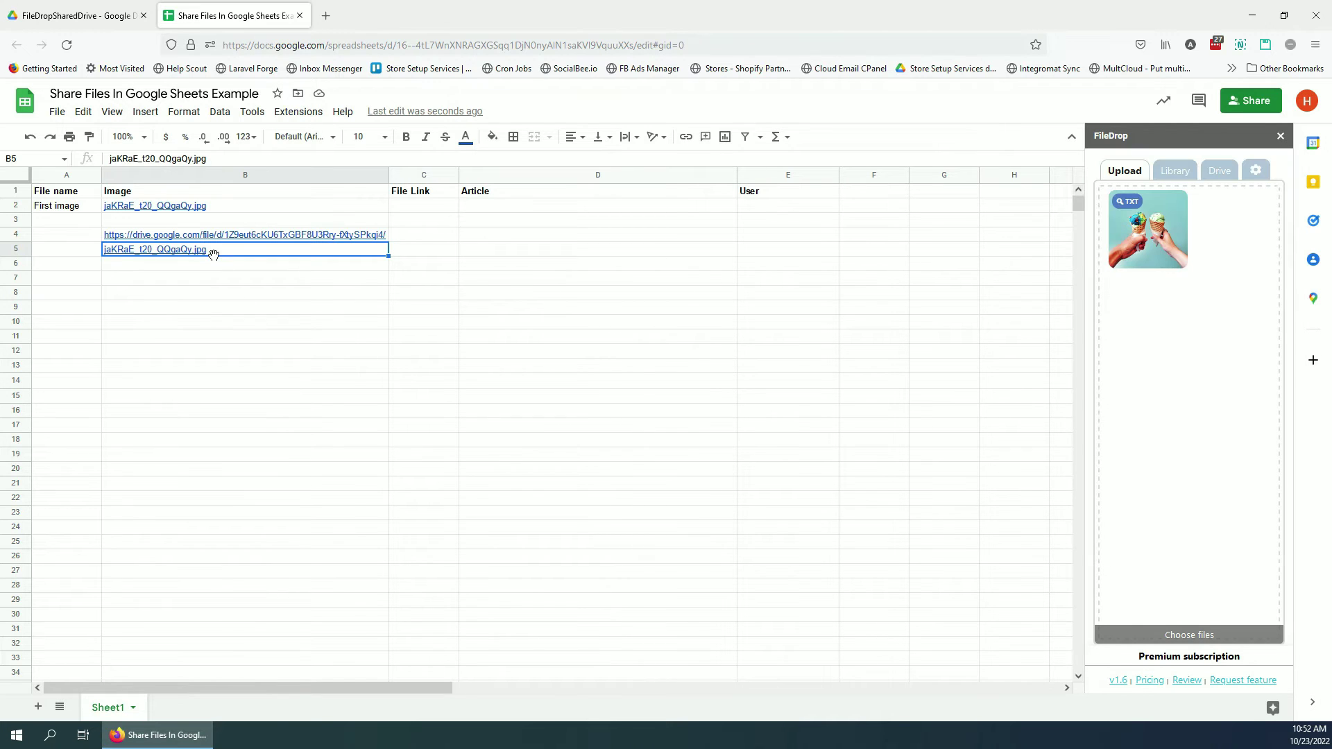
mouse_move(163, 251)
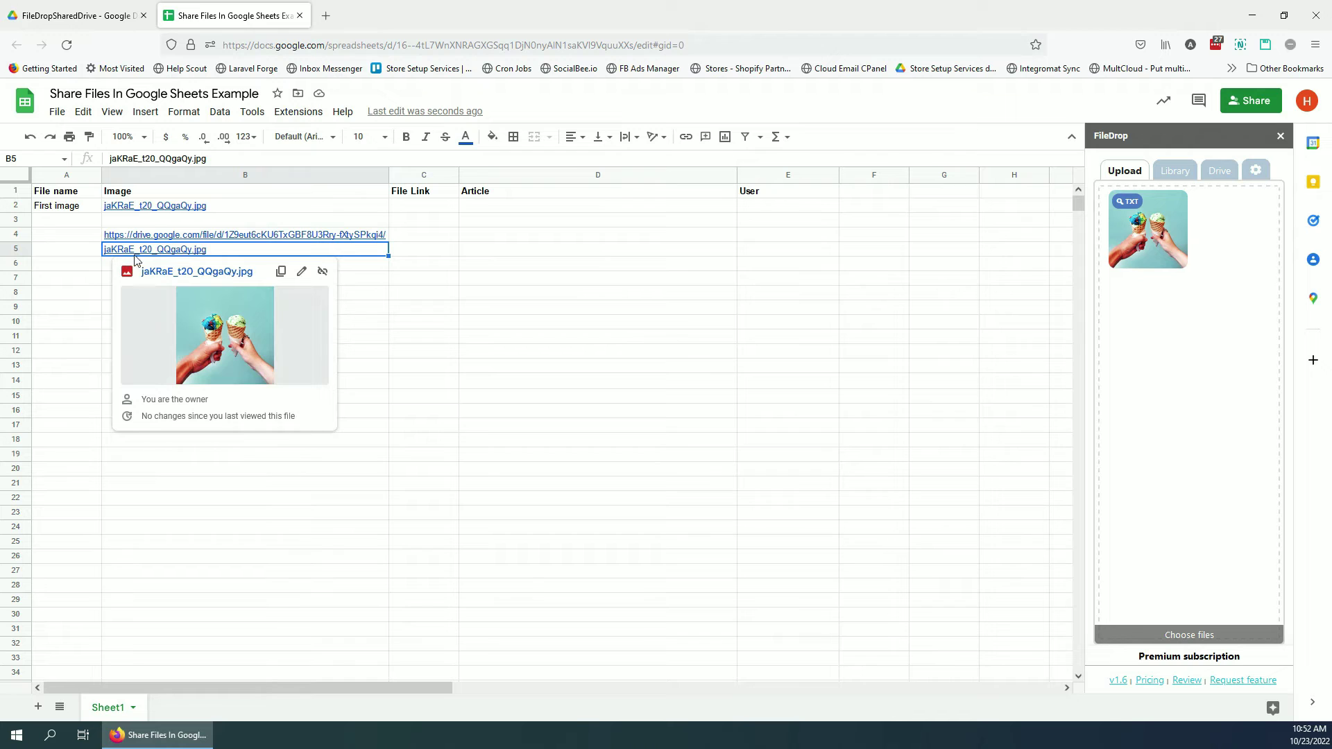
Clear the test links from cells B4:B7.
click(250, 238)
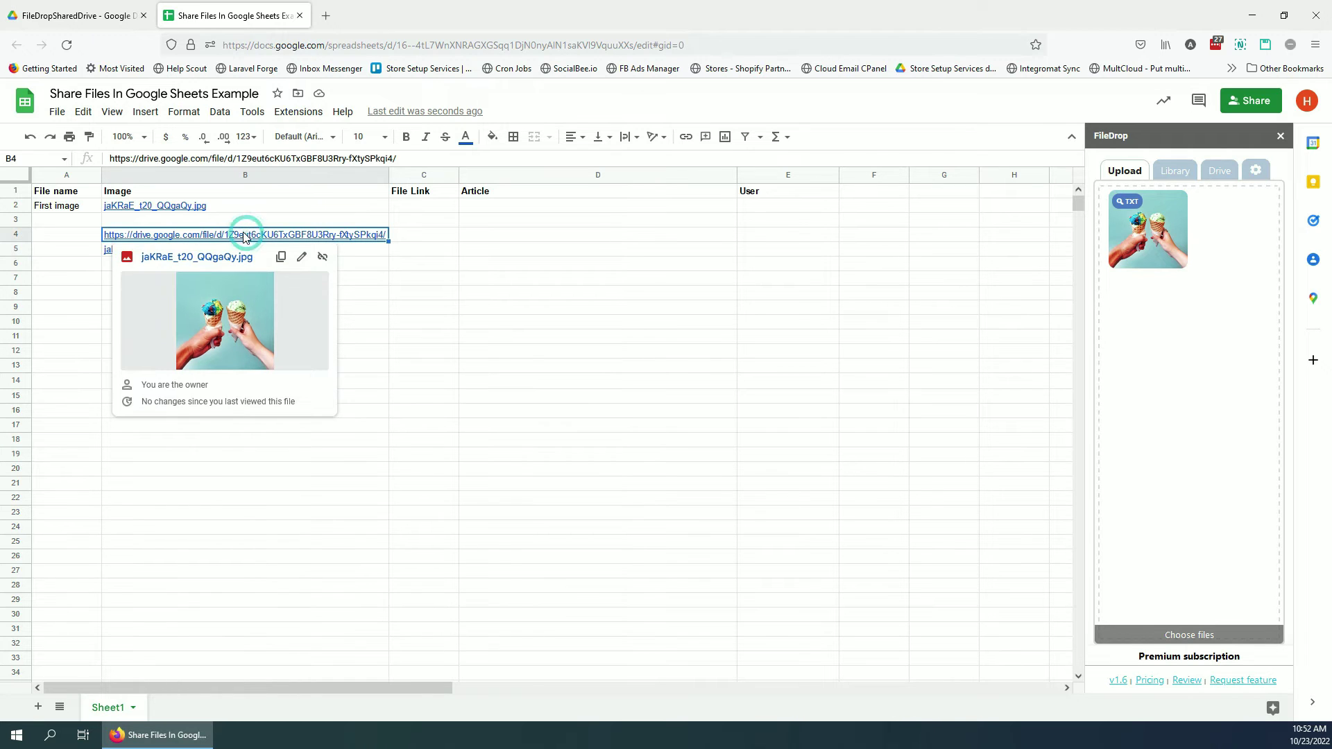
click(365, 265)
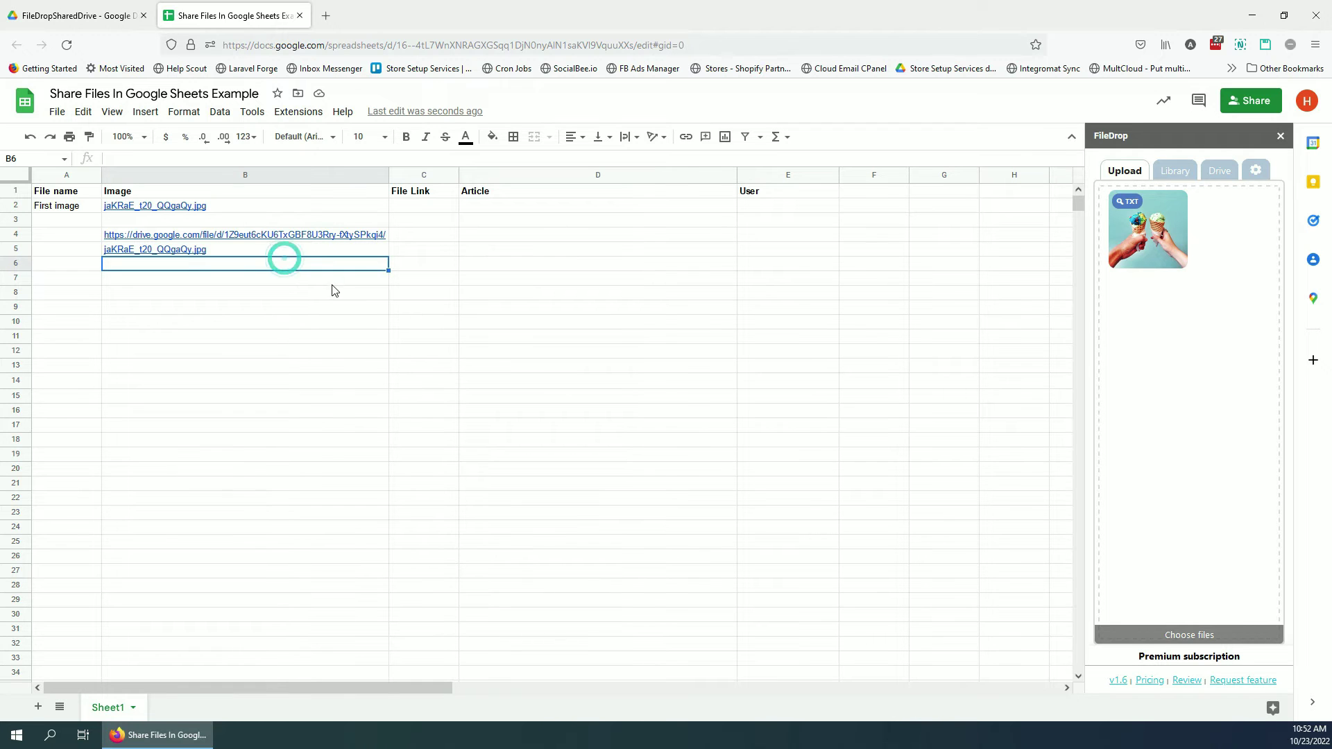
drag(330, 288, 278, 241)
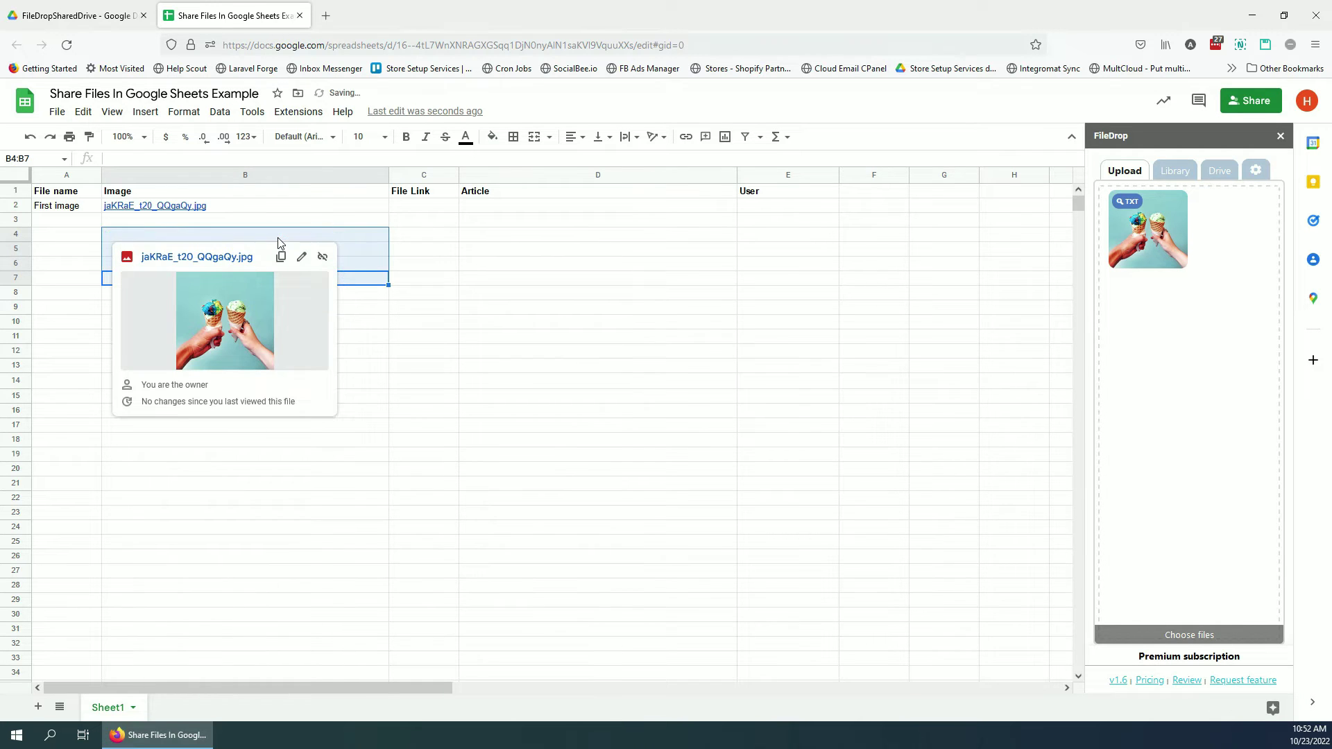
key(Delete)
click(421, 380)
Confirm jaKRaE_t20_QQgaQy.jpg is in Drive's FileDrop Shared Docs folder, then return to the spreadsheet.
click(82, 11)
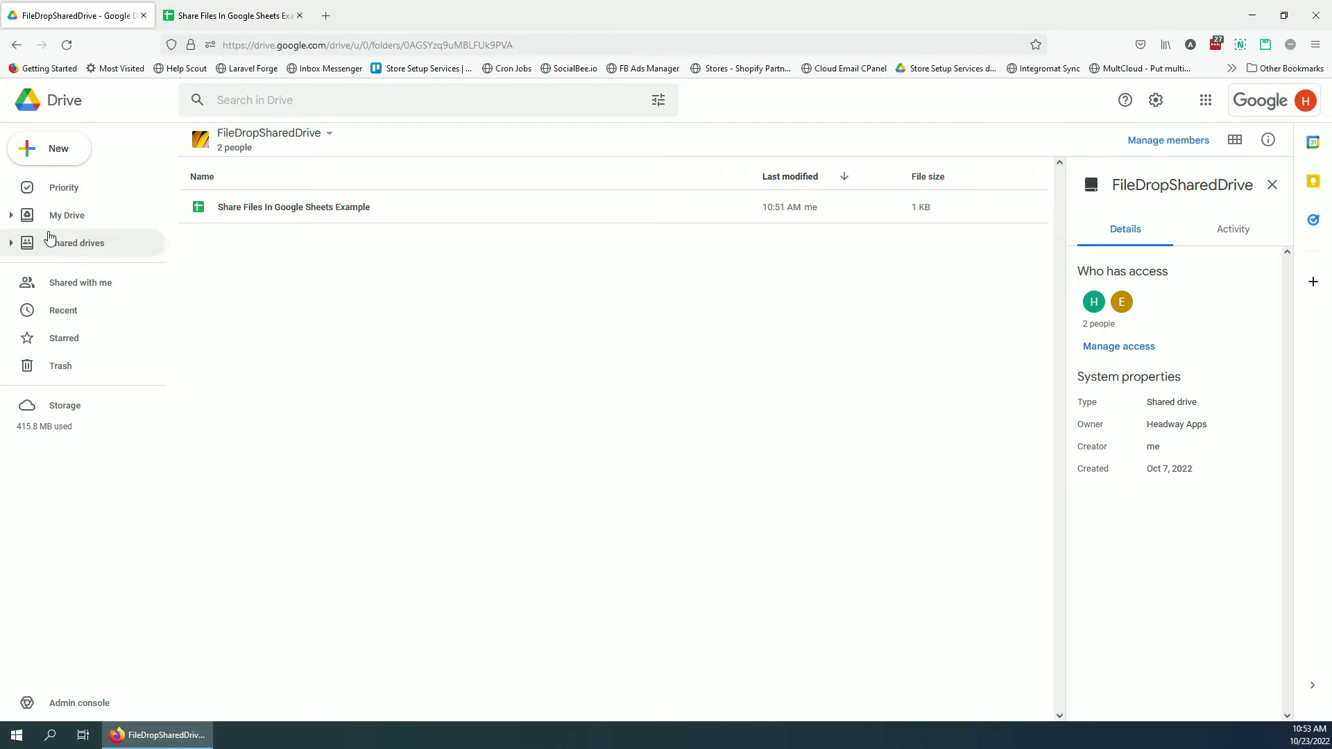
click(29, 220)
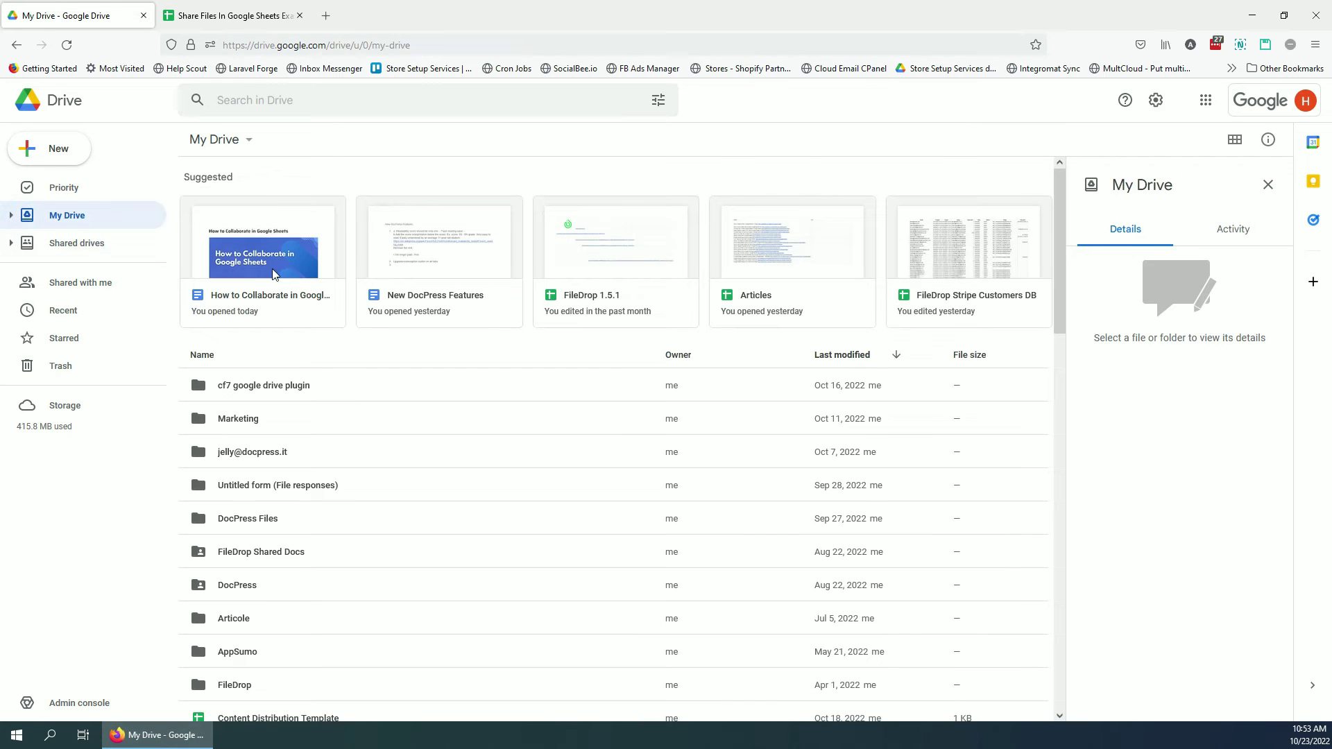
click(285, 557)
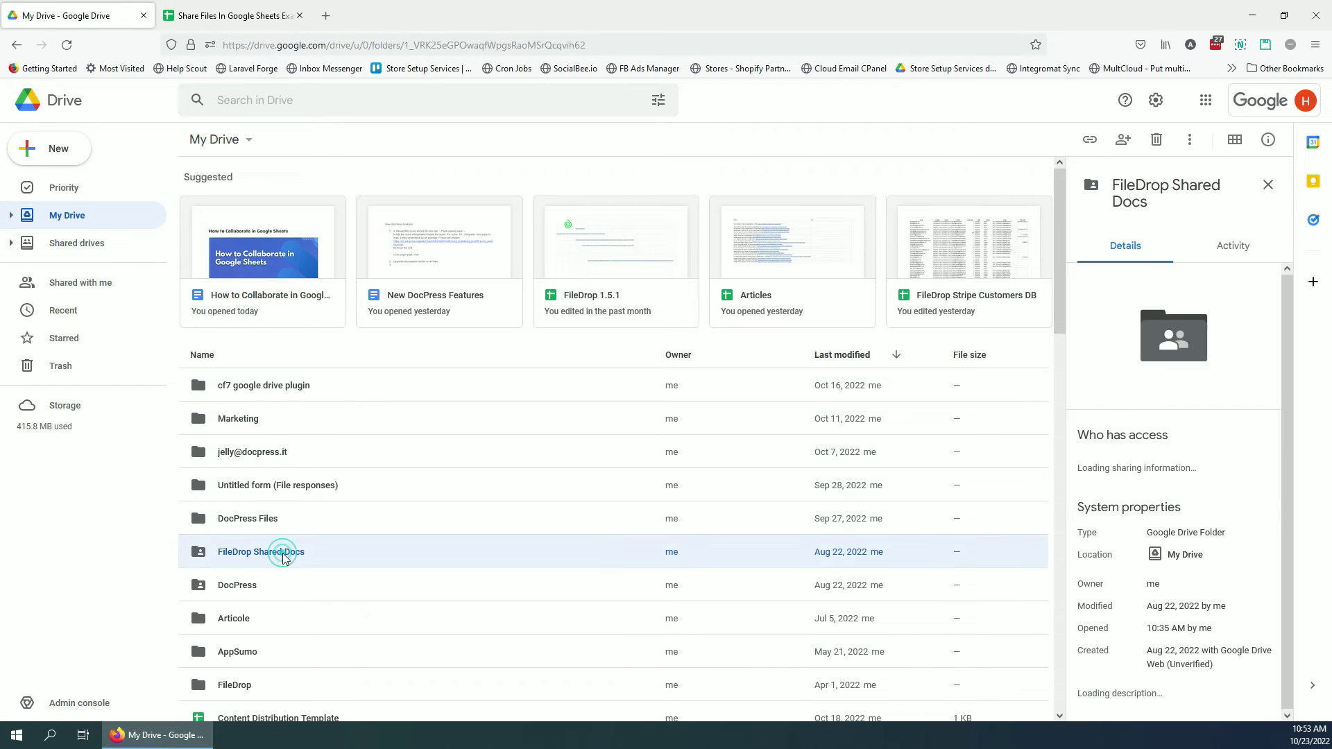
double_click(285, 555)
click(301, 208)
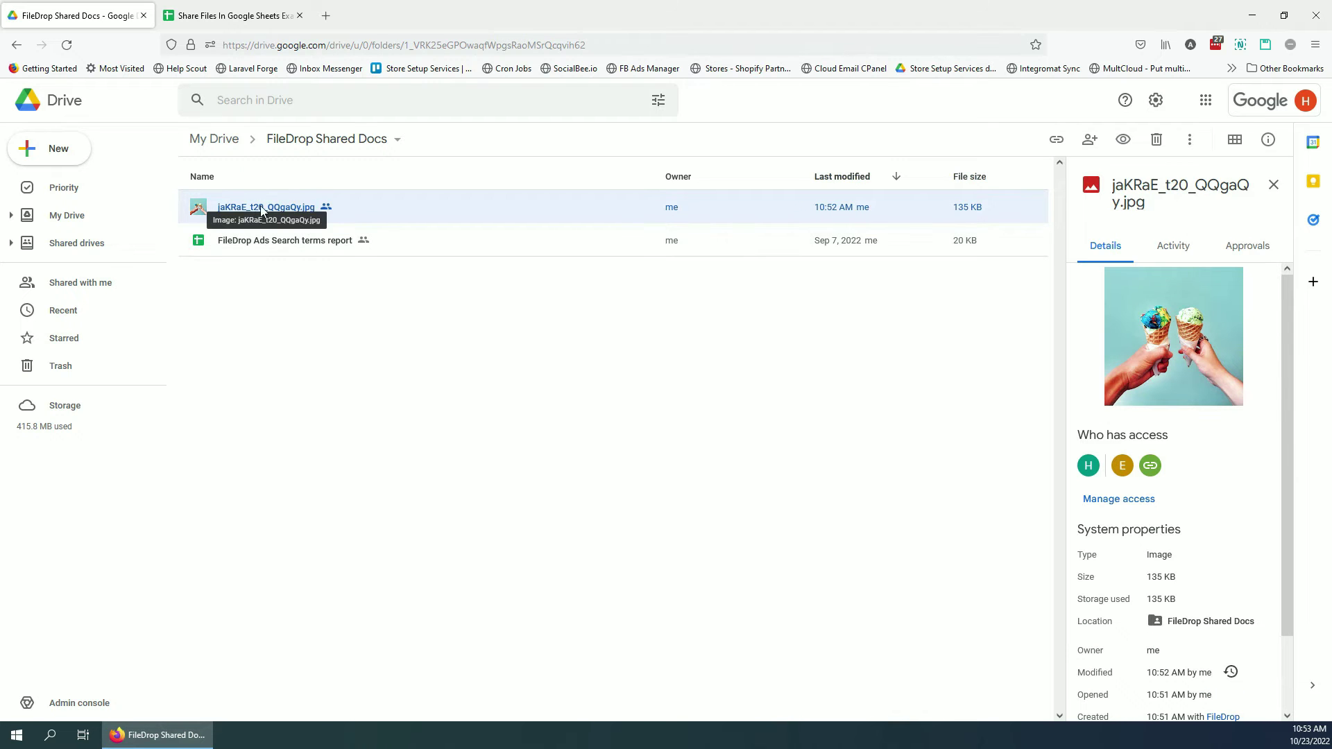
click(222, 26)
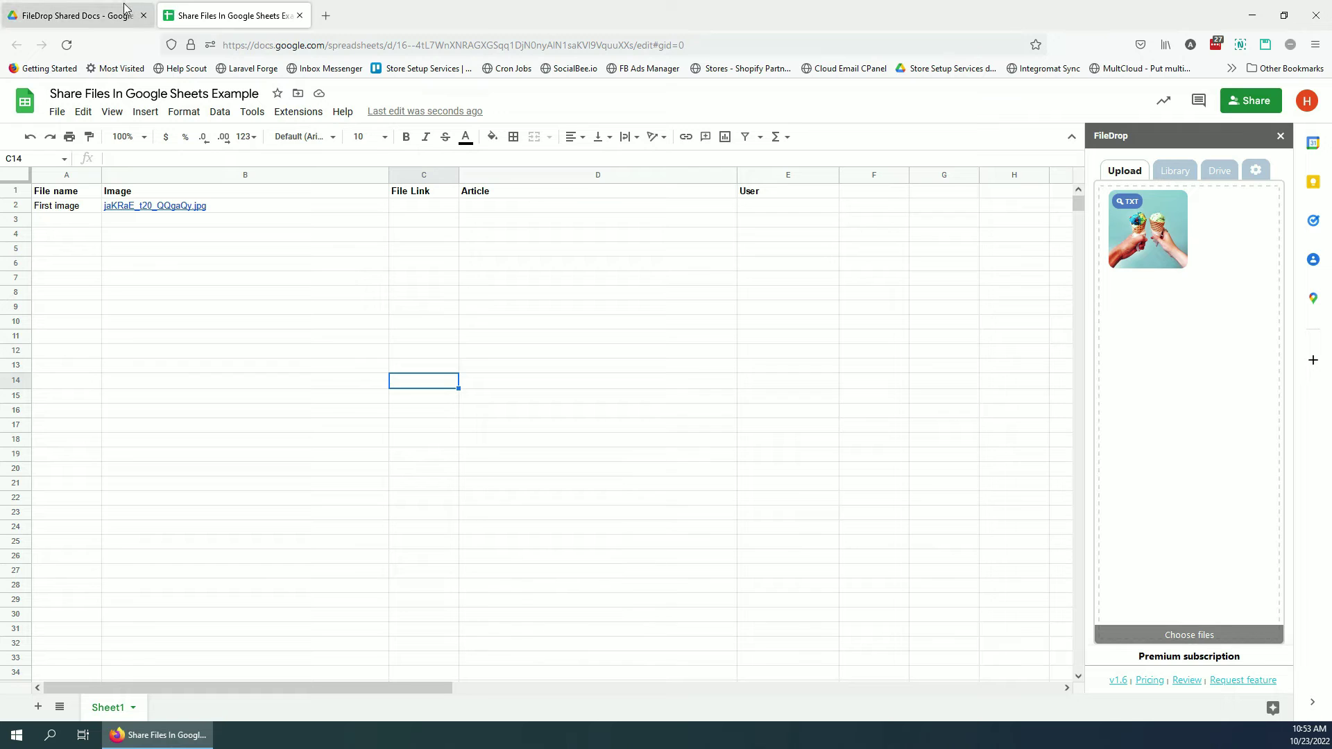
Switch FileDrop to Image to cell and insert jaKRaE_t20_QQgaQy.jpg into B3 from the Library.
click(179, 221)
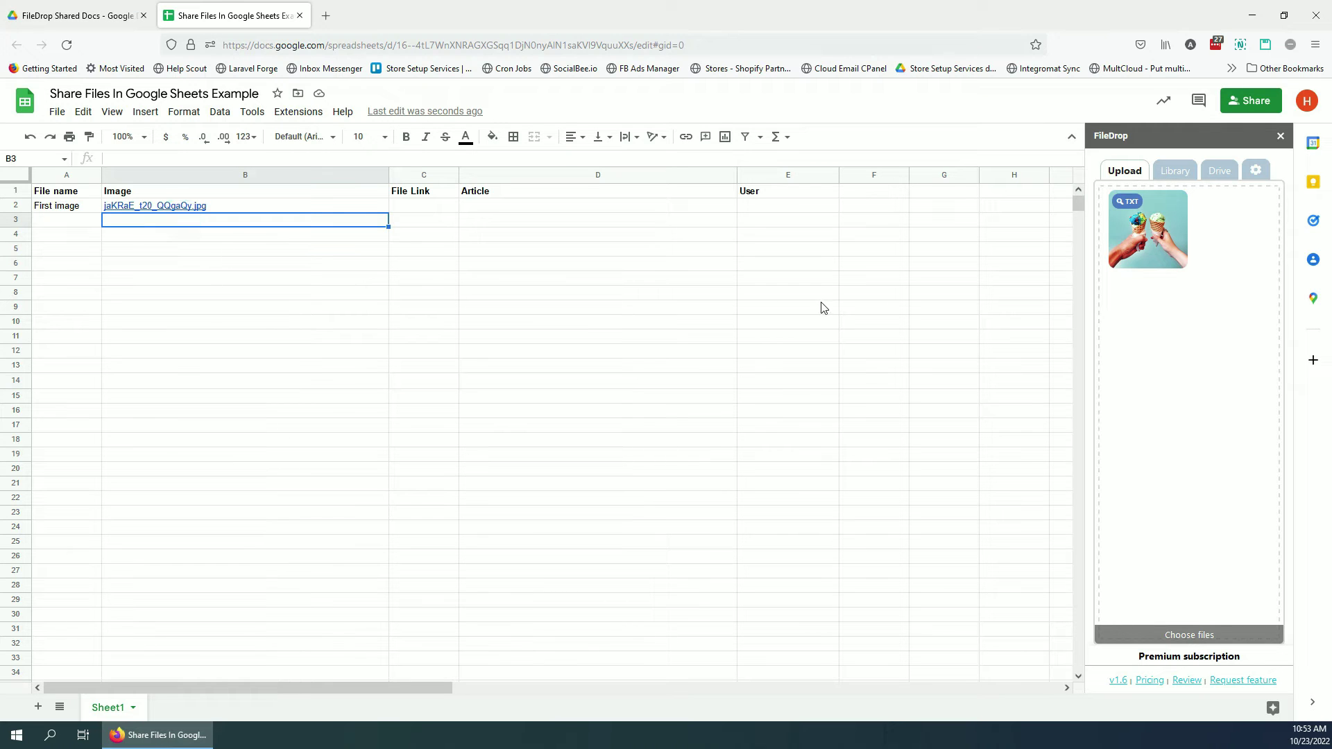
click(1257, 171)
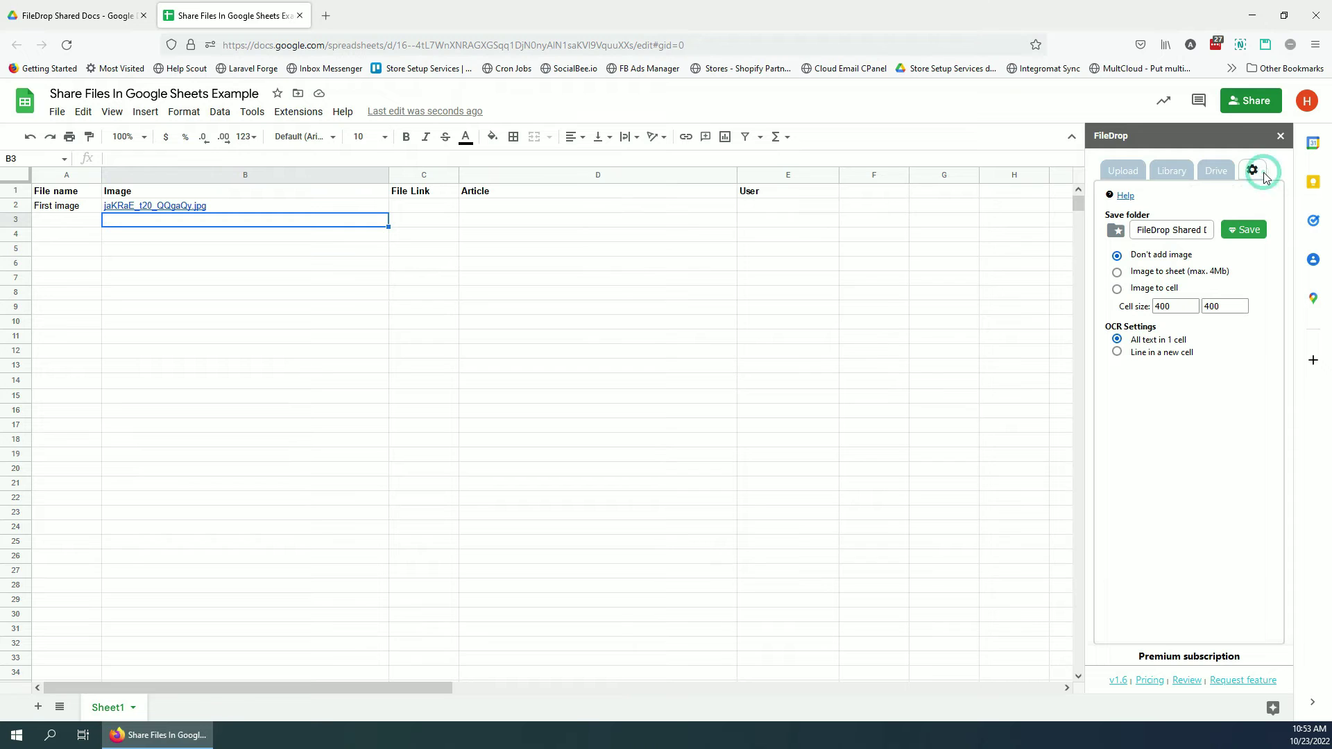
click(1148, 288)
click(1172, 173)
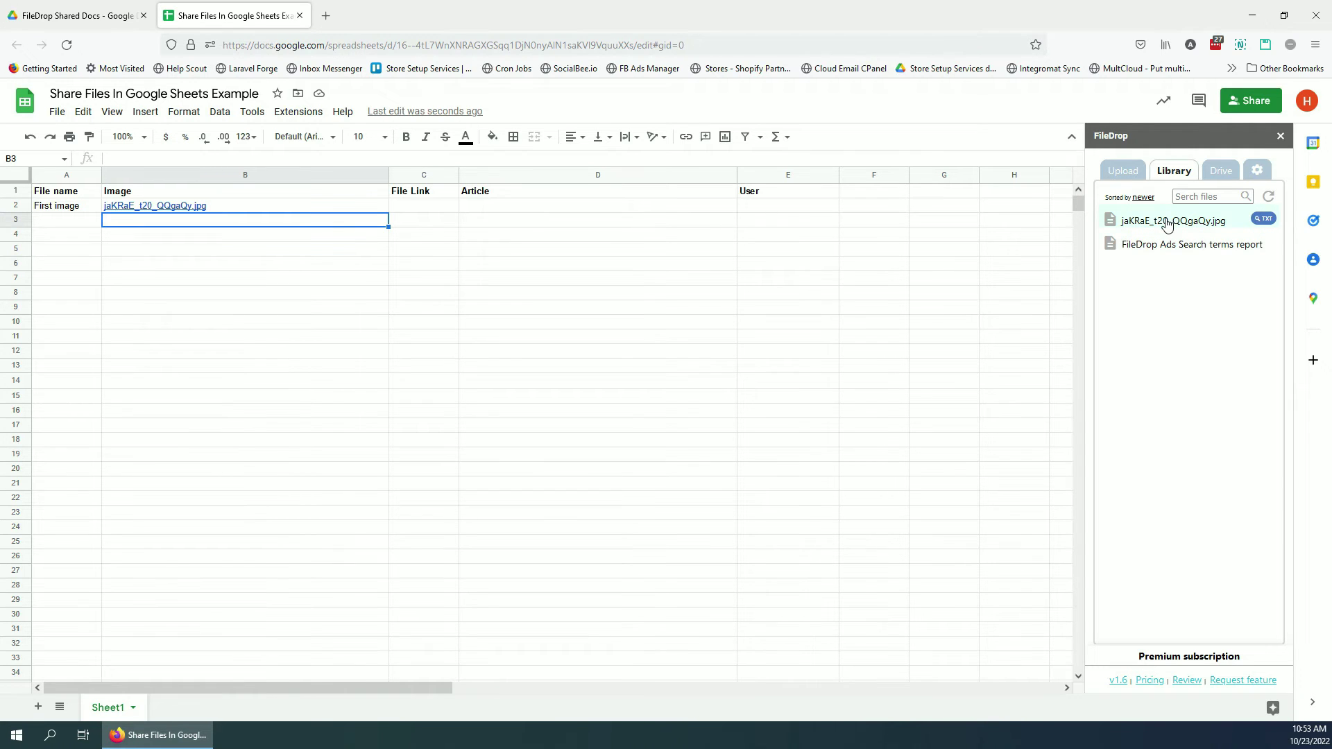
click(1167, 222)
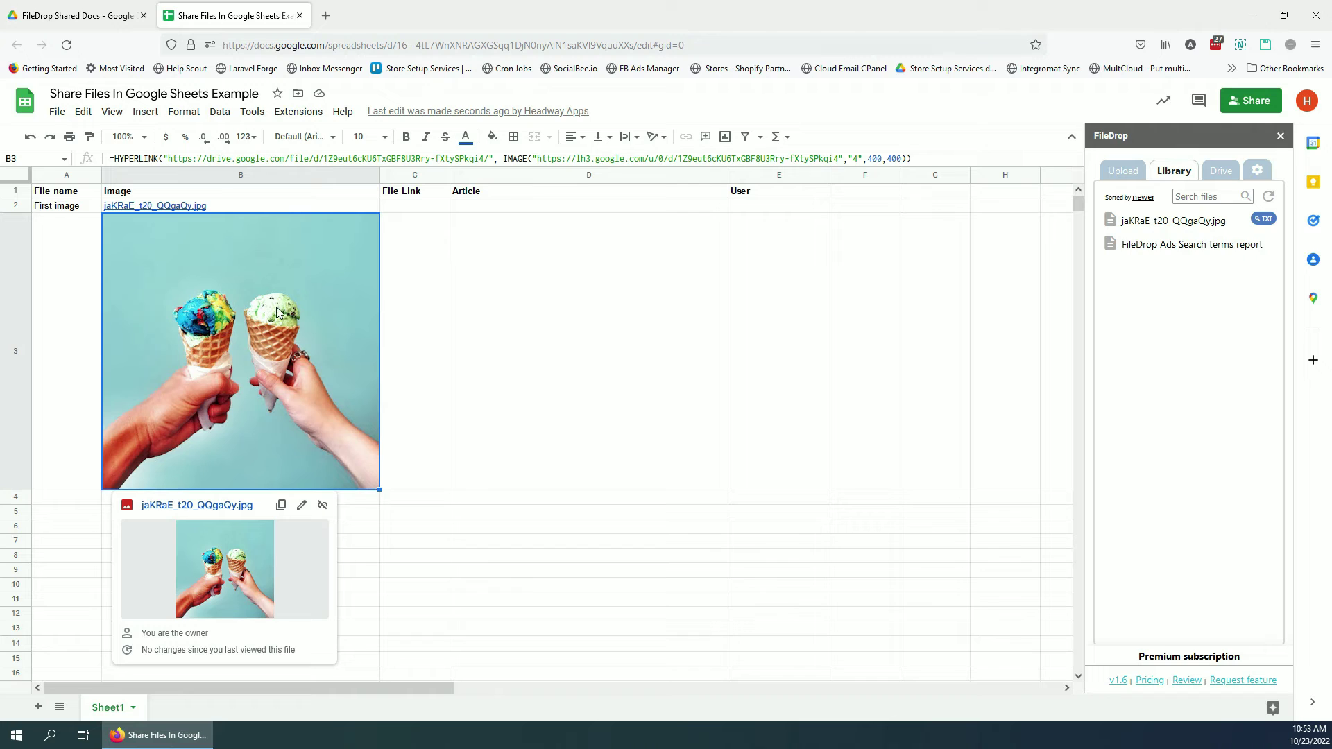
Review FileDrop's 400×400 cell size settings, leaving them unchanged.
click(1256, 171)
click(1218, 311)
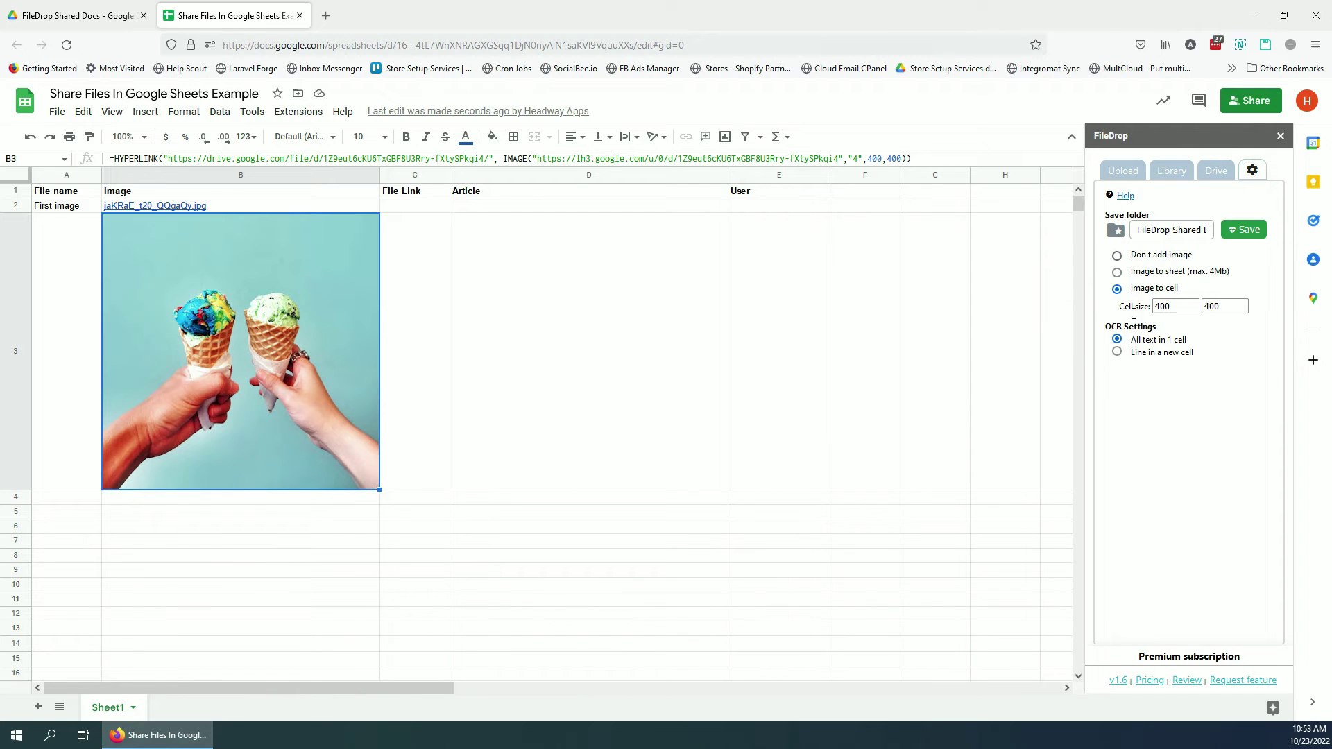
click(1195, 283)
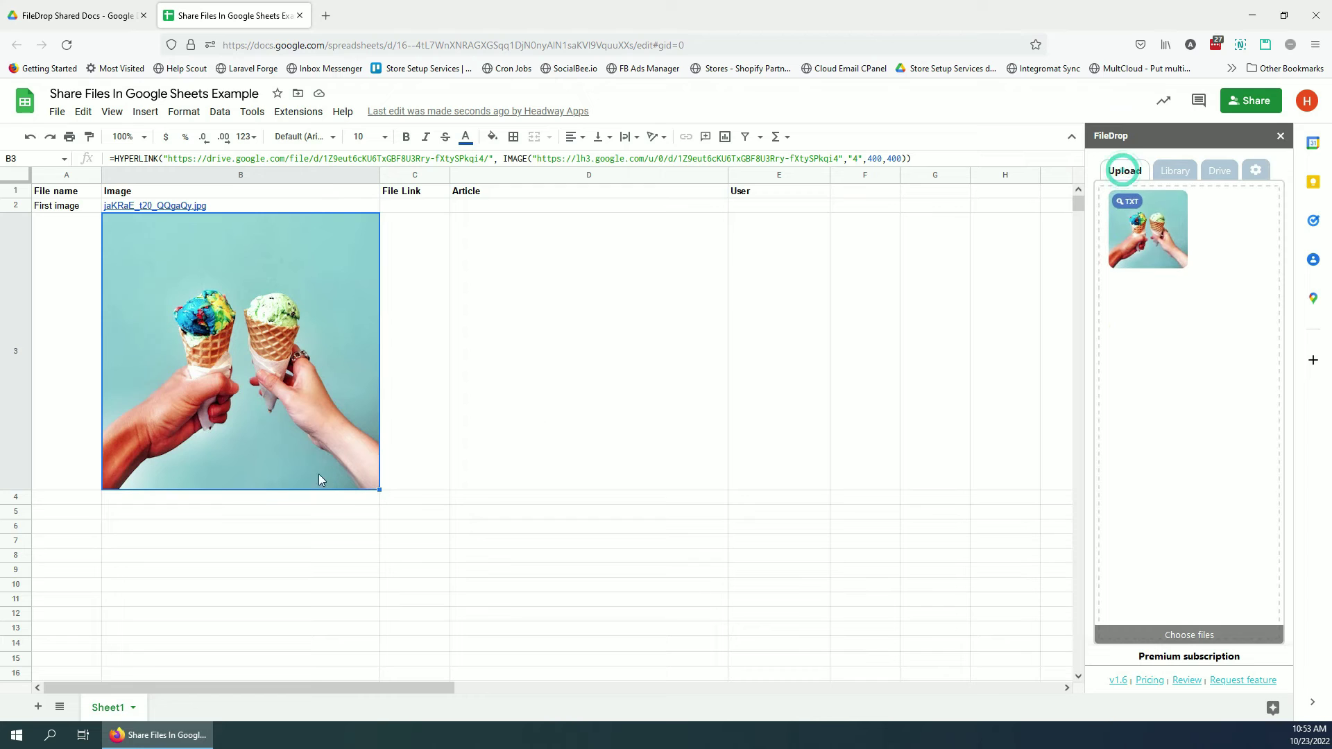
Upload il_1140xN.1434642806_c4g1.jpg into cell B4 as an in-cell image.
click(248, 497)
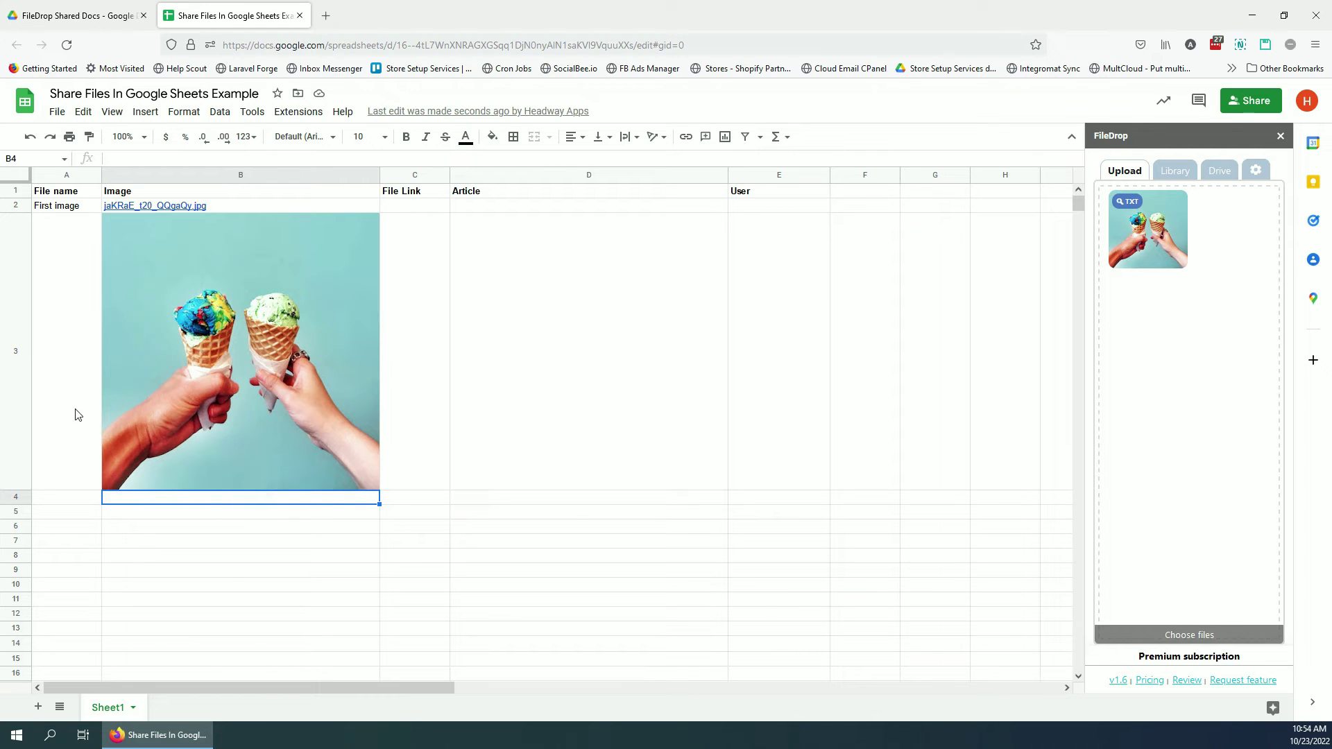
click(1160, 319)
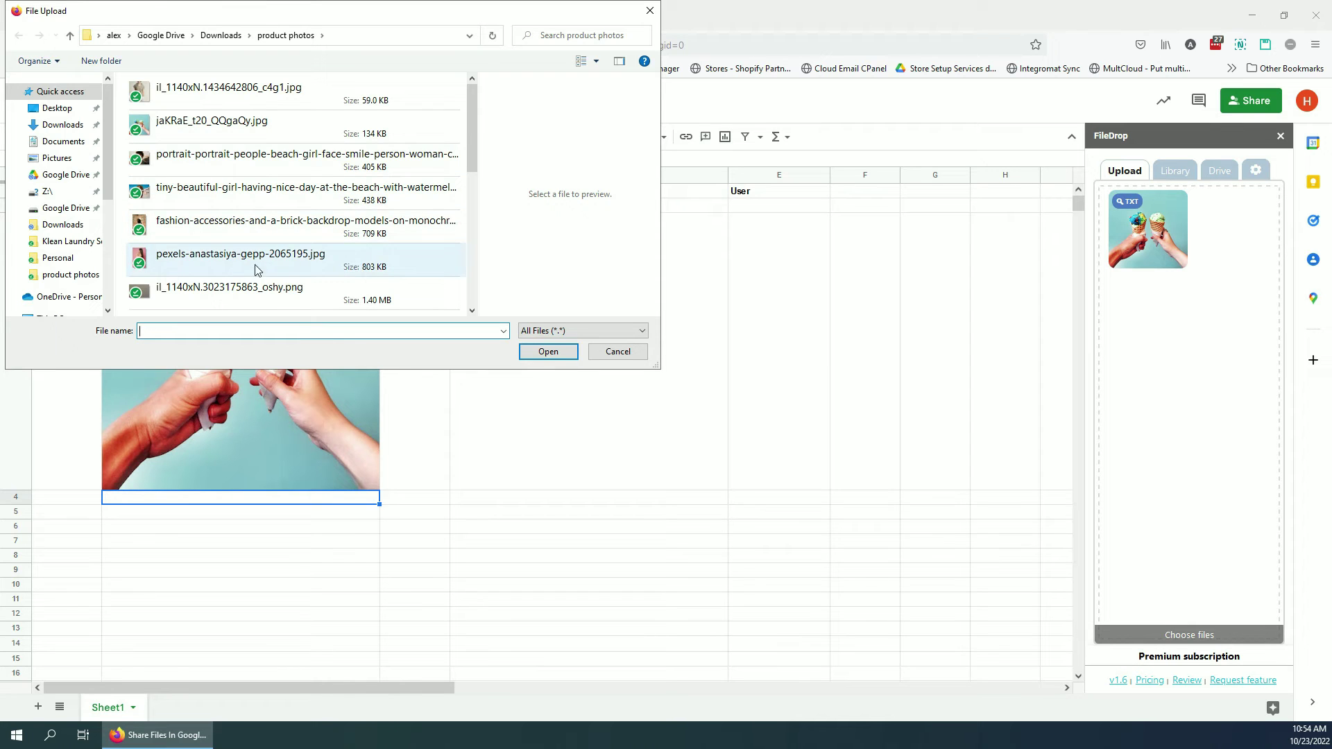
scroll(248, 261, down, 1)
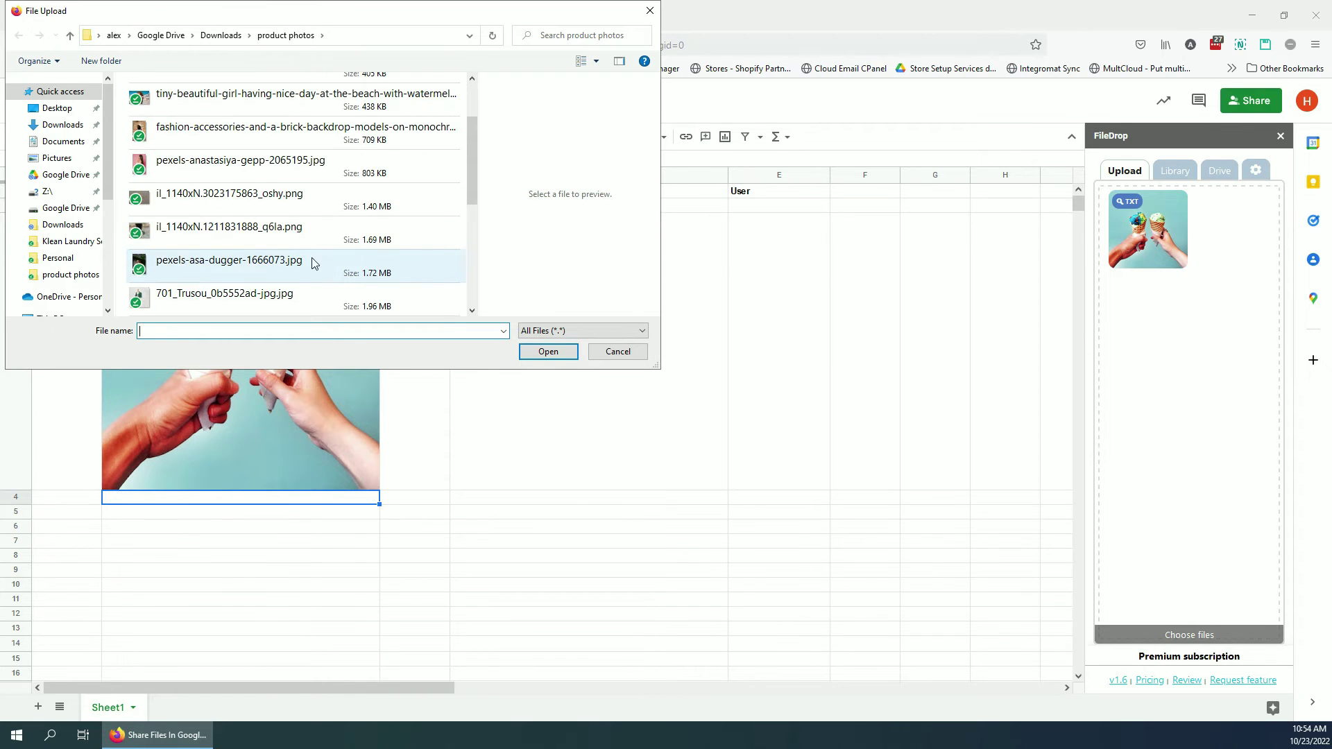
click(269, 238)
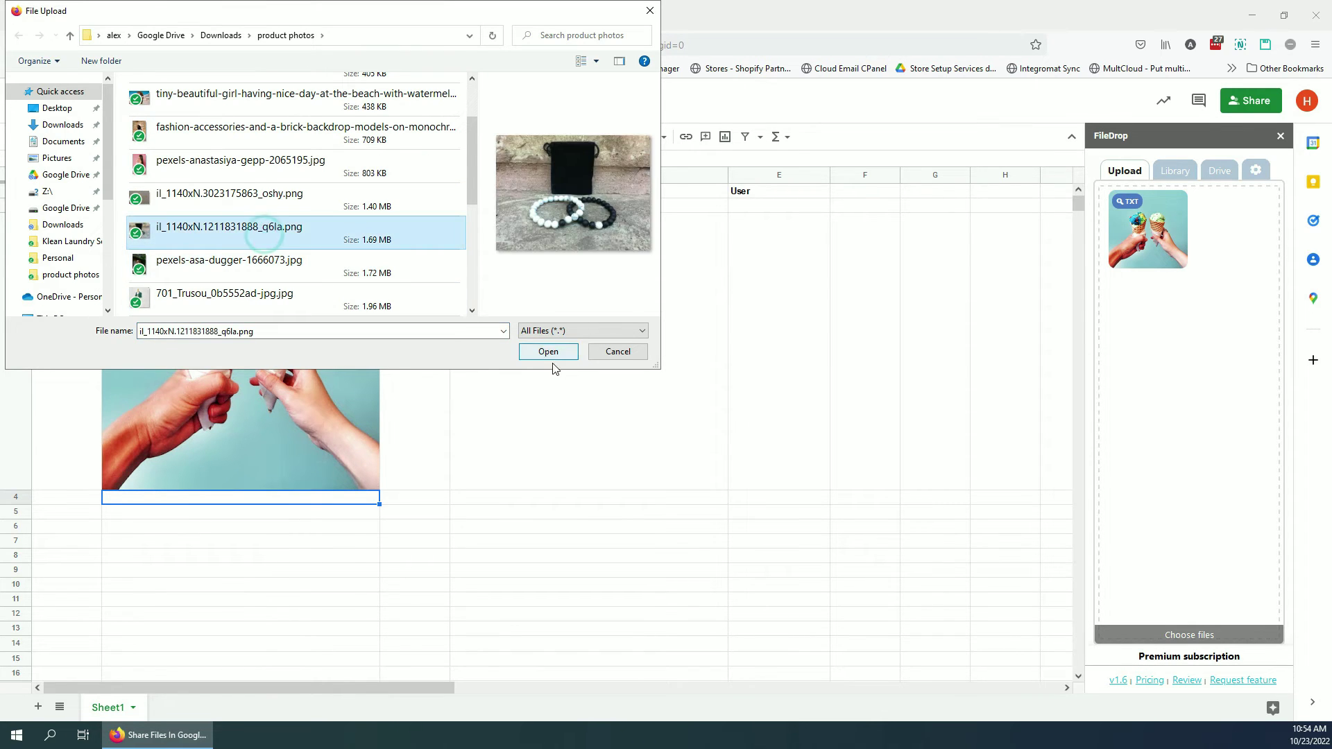
scroll(214, 267, down, 1)
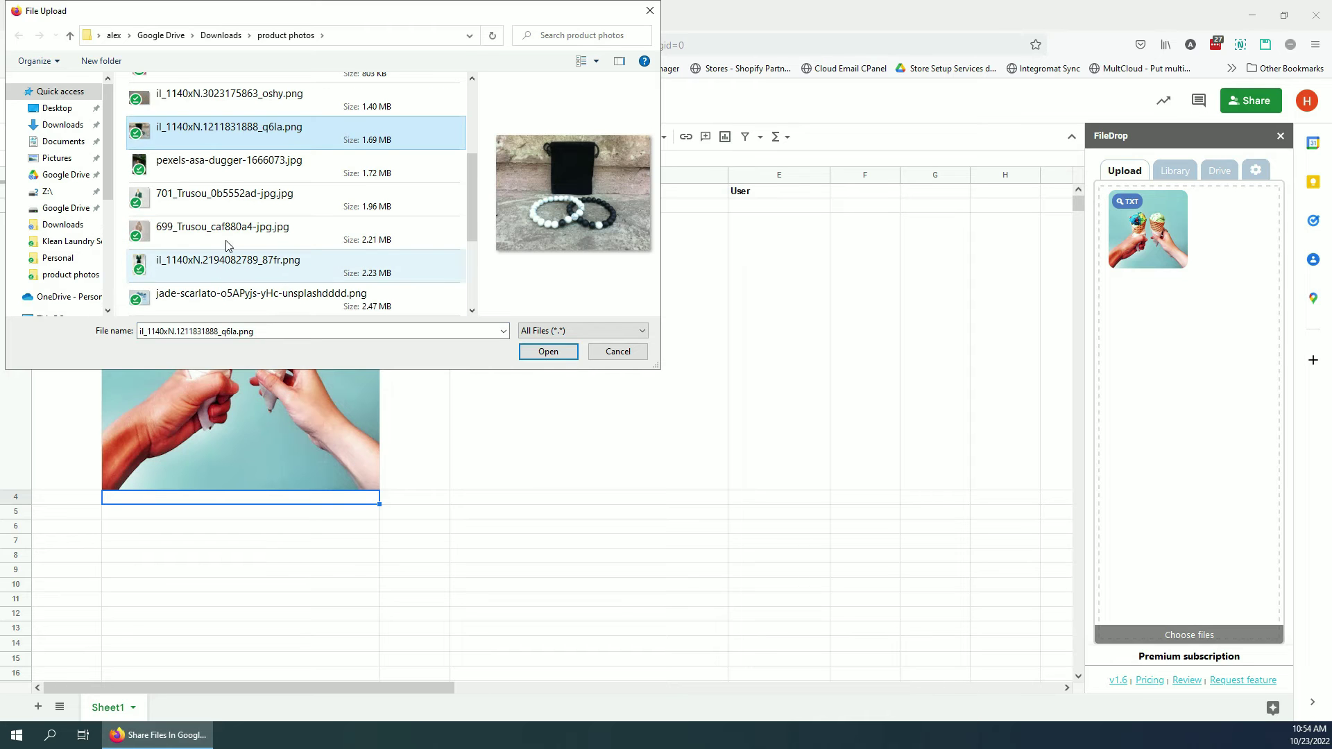
scroll(233, 233, up, 2)
click(229, 94)
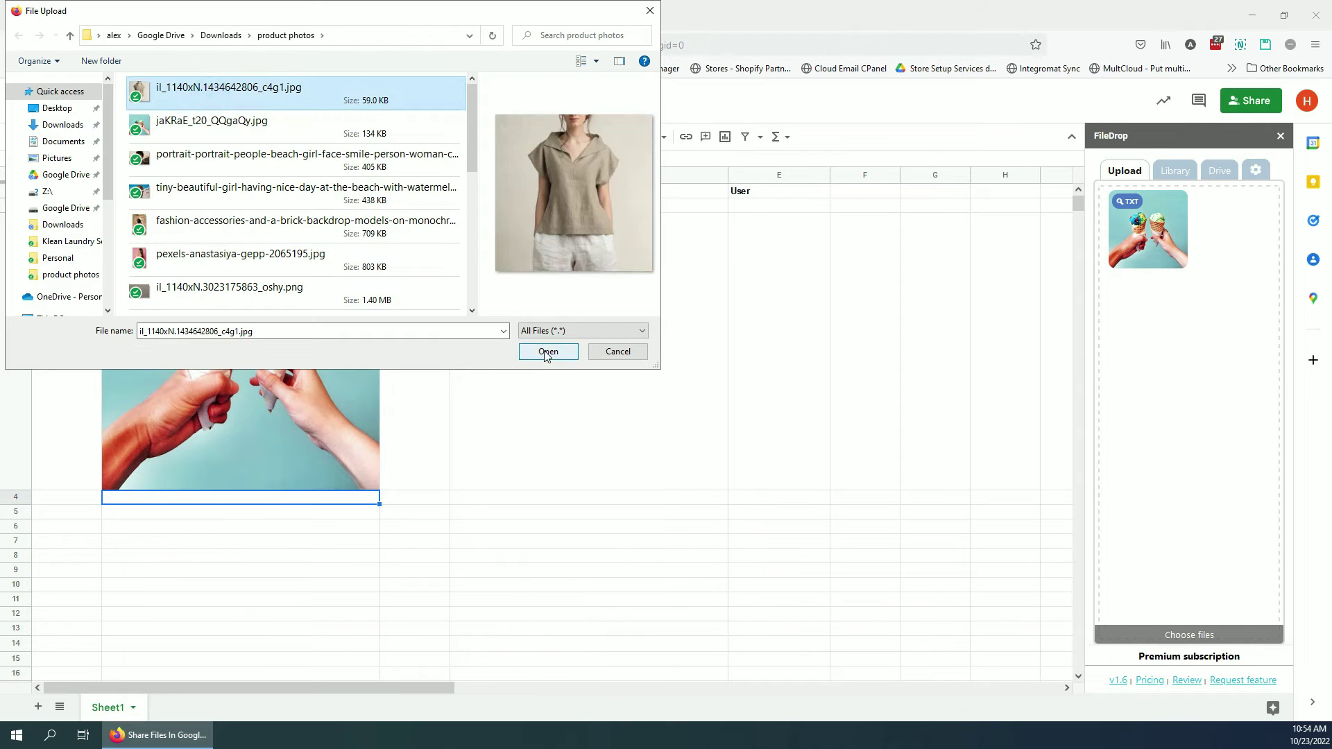
click(548, 351)
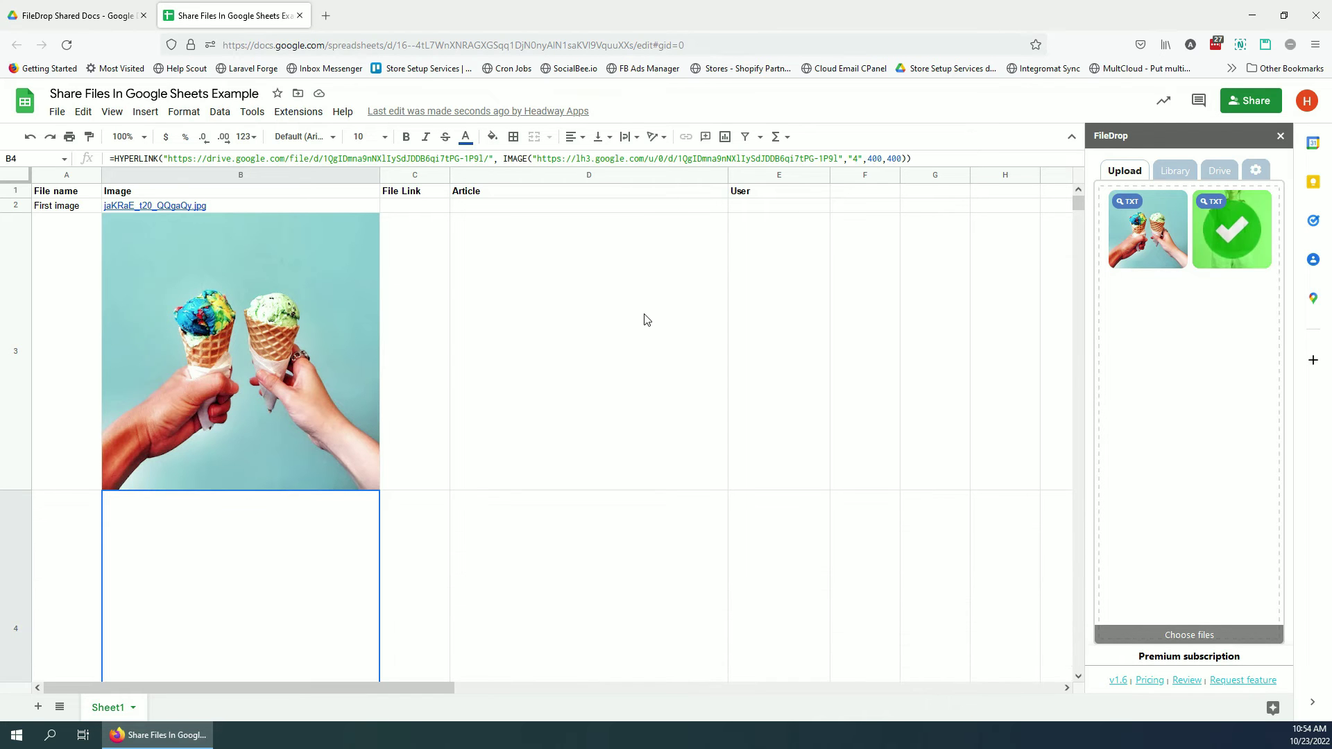
Scroll the sheet to check the new blouse image, then view the FileDrop library.
scroll(567, 355, down, 2)
scroll(568, 369, up, 2)
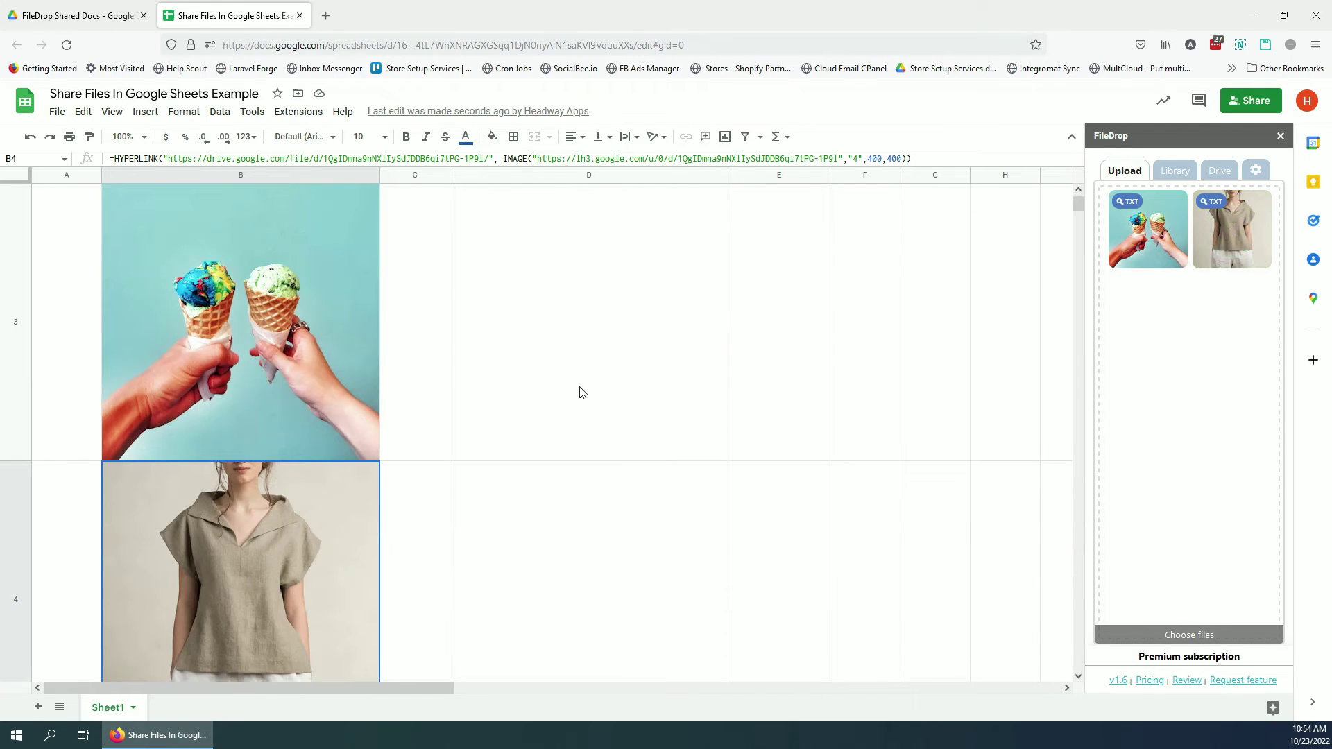
scroll(582, 392, down, 2)
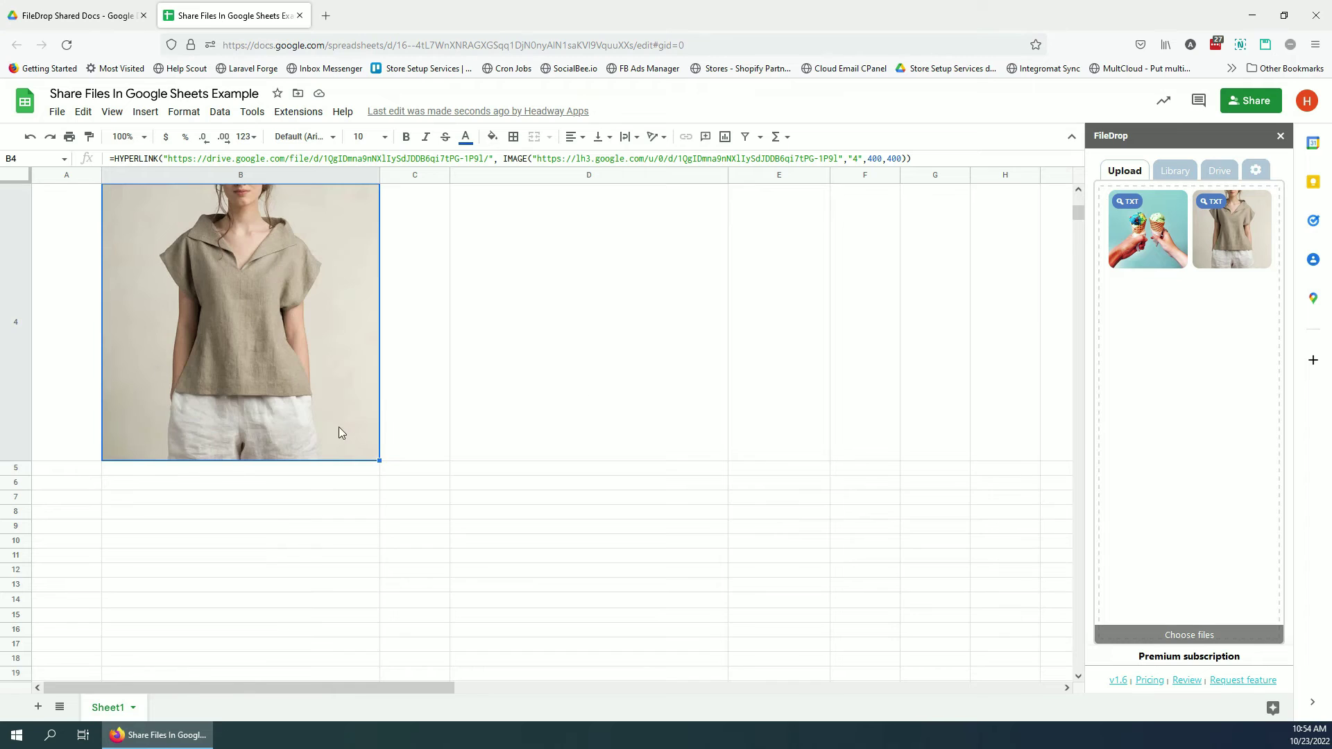
scroll(342, 430, up, 2)
scroll(258, 475, up, 2)
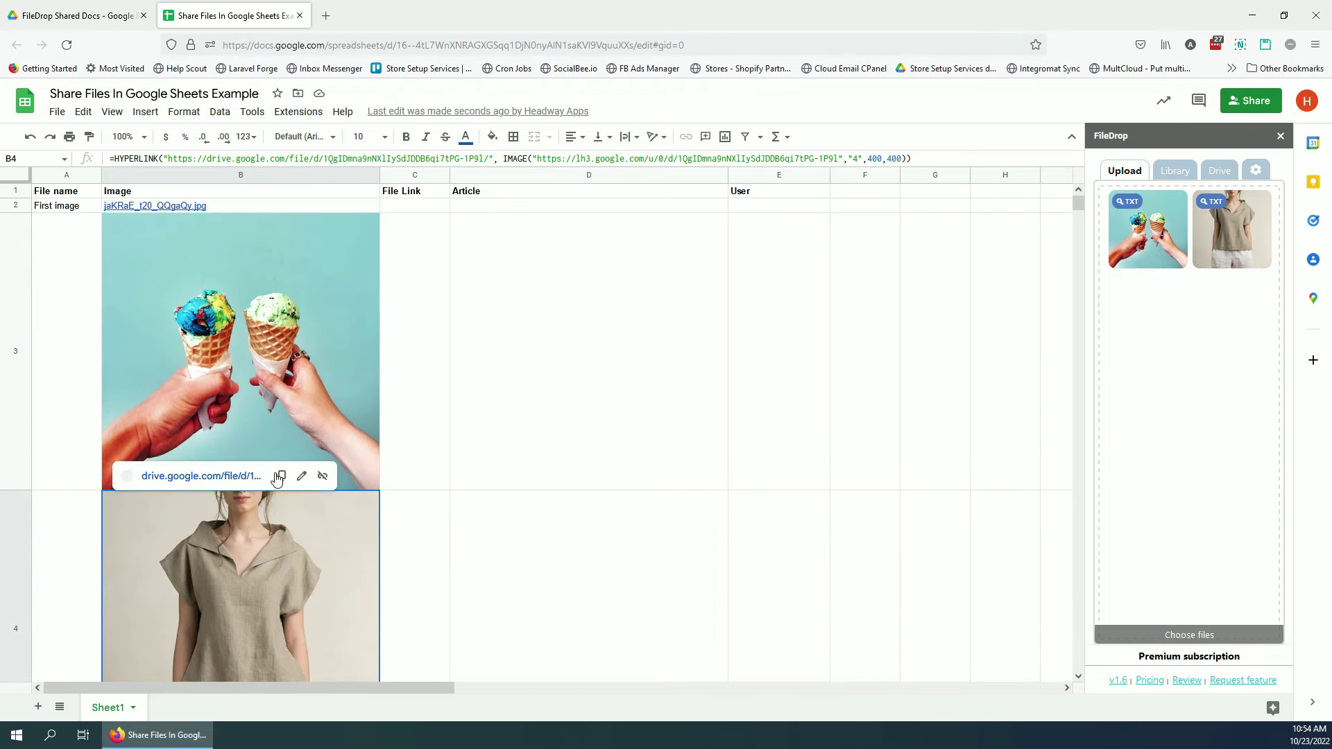
scroll(302, 540, down, 3)
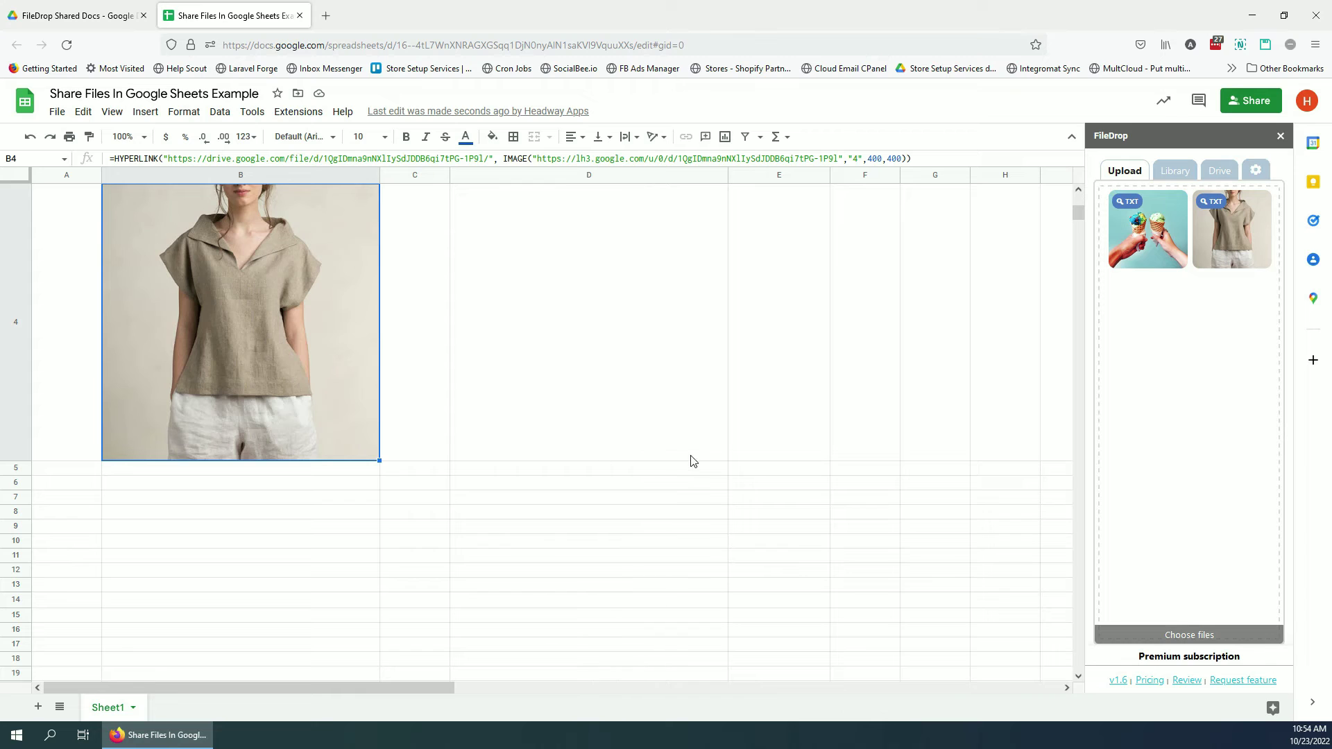
click(1172, 172)
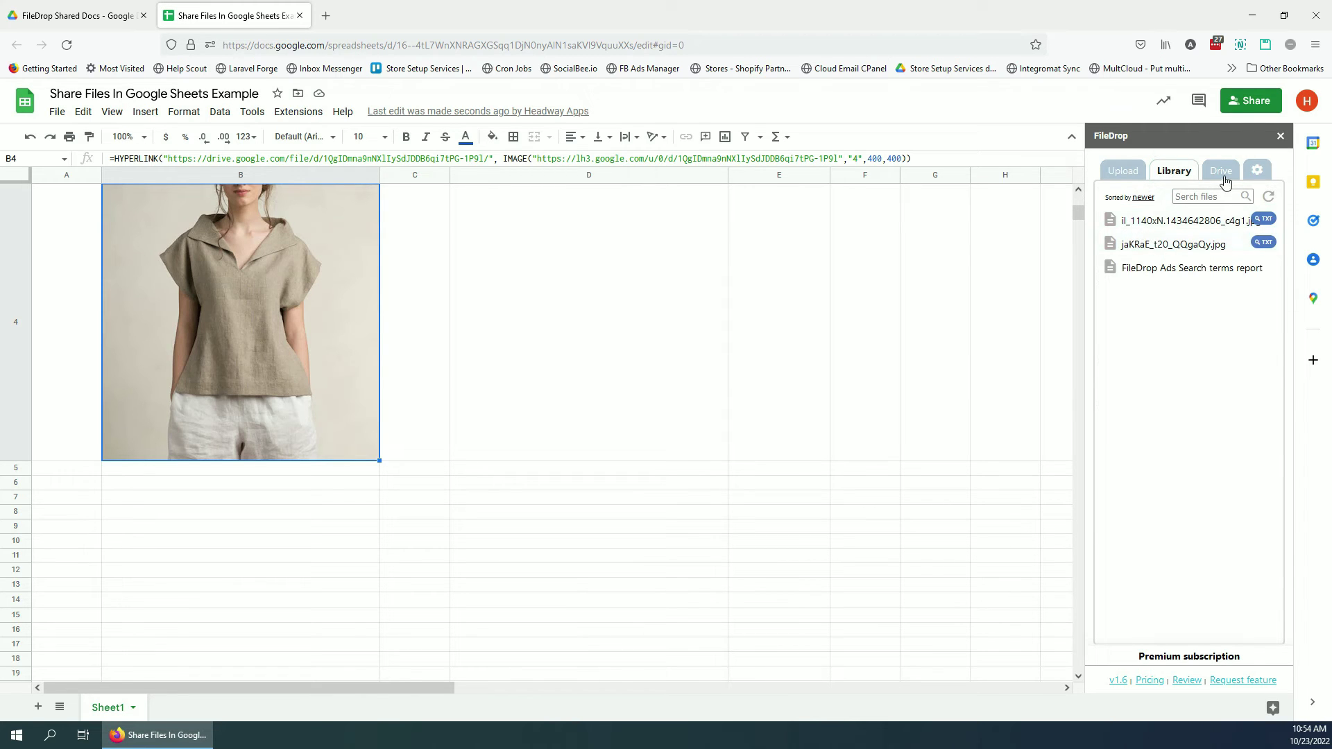
Select cell B6, then open FileDrop Shared Docs in FileDrop's Drive tab to list its files.
click(284, 481)
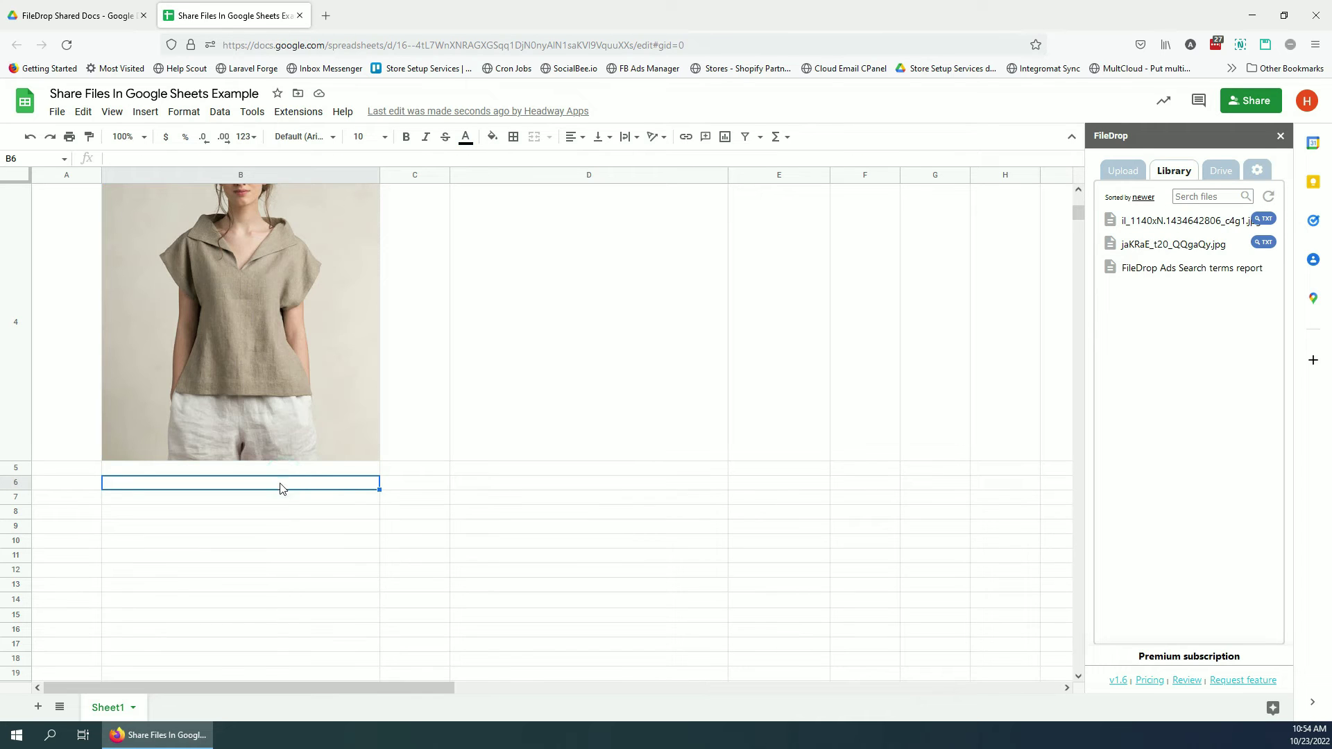
click(1219, 172)
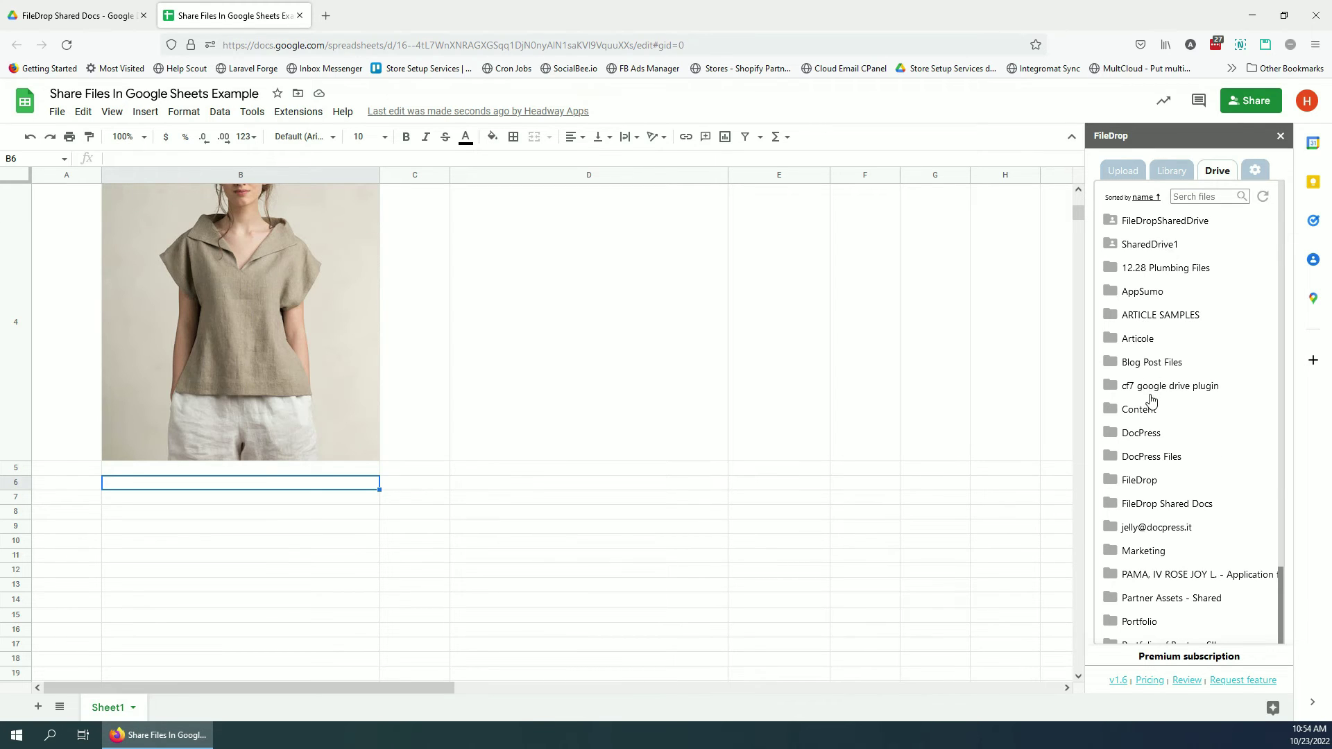
scroll(1151, 403, down, 2)
scroll(1210, 444, up, 2)
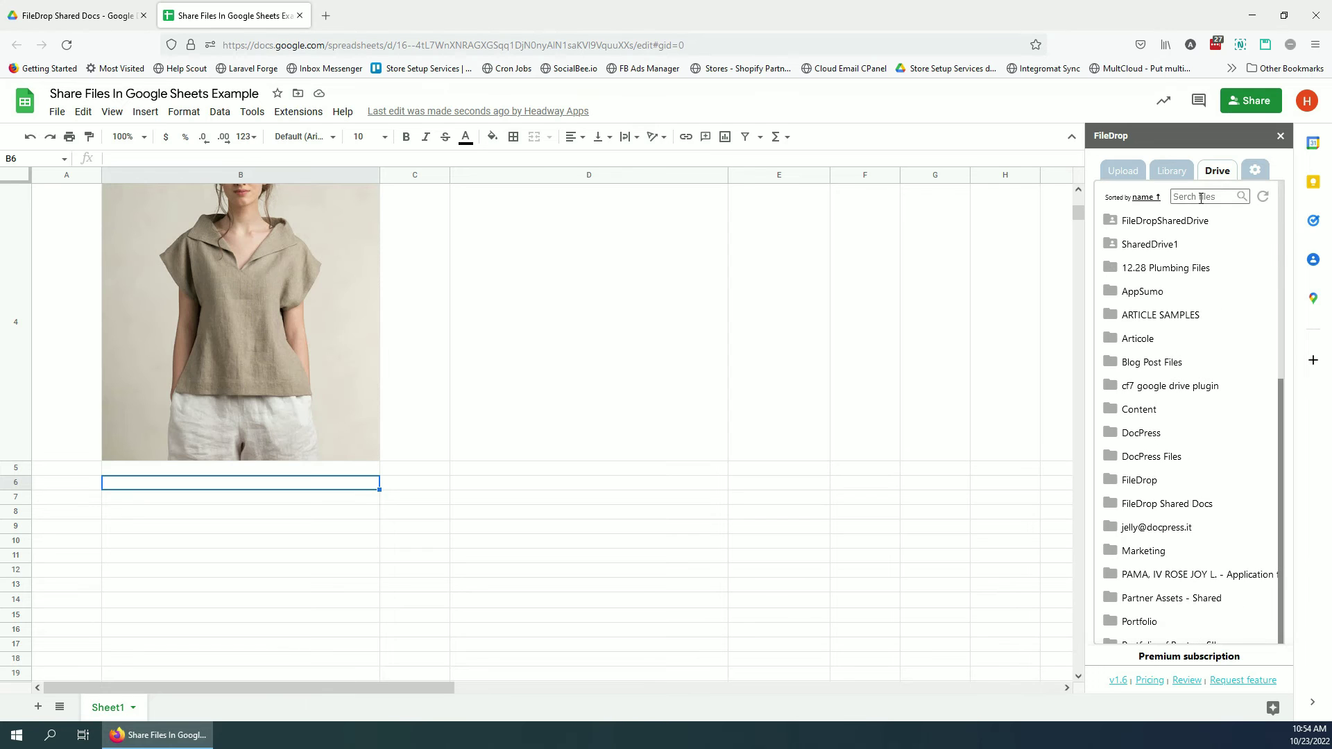
scroll(581, 458, up, 5)
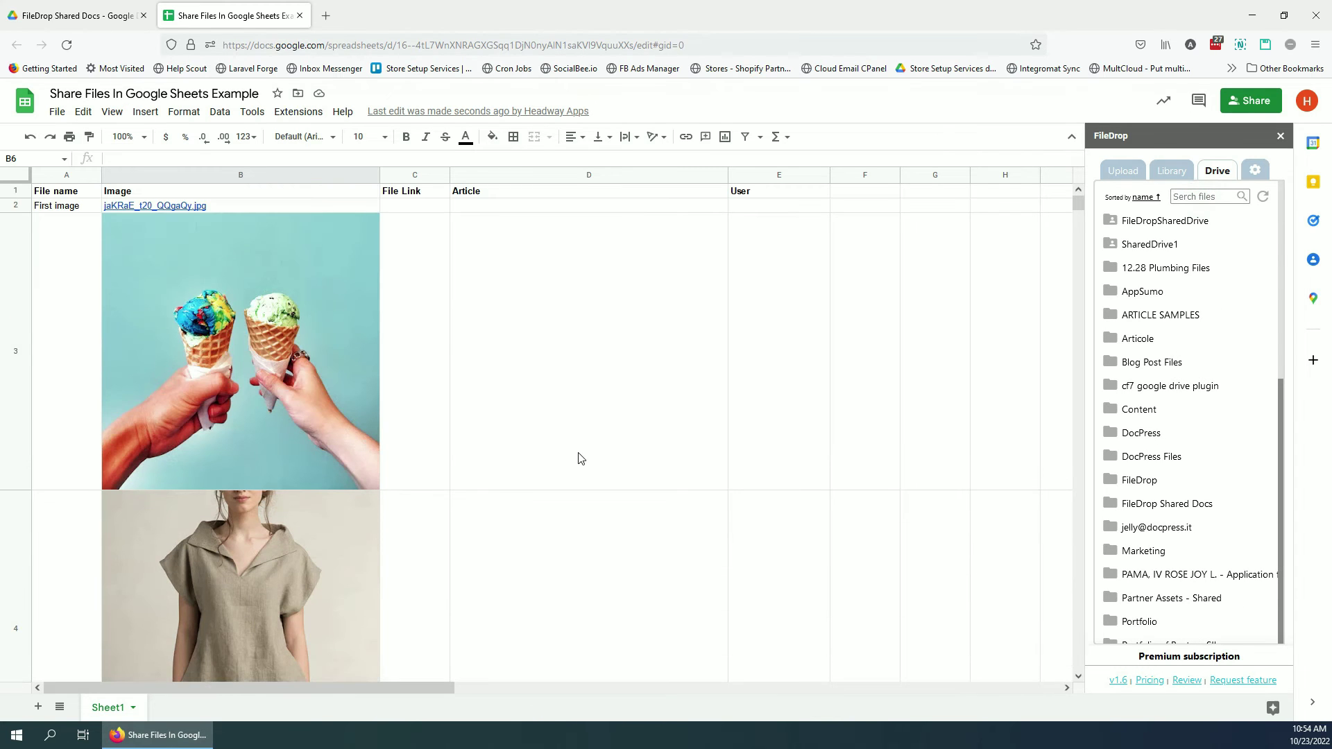
click(1179, 197)
click(1177, 510)
double_click(1200, 510)
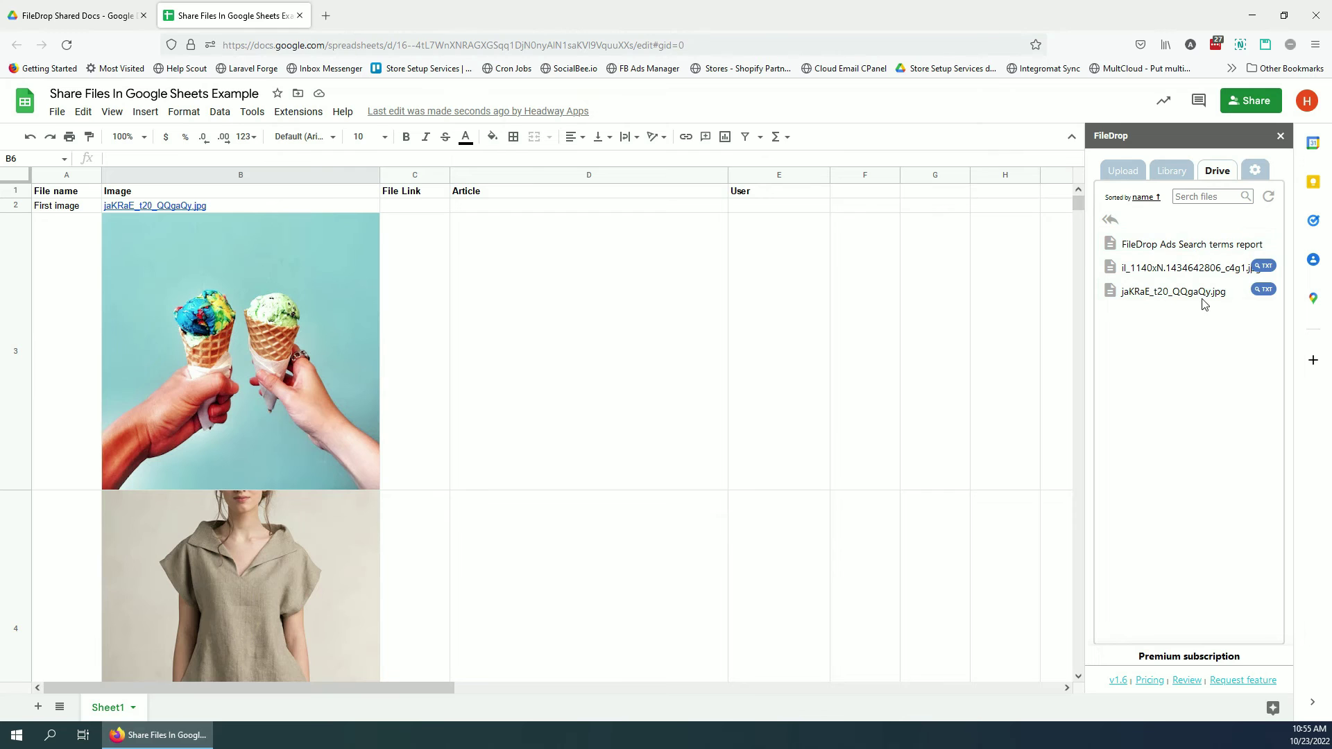
scroll(694, 531, down, 3)
scroll(430, 468, up, 1)
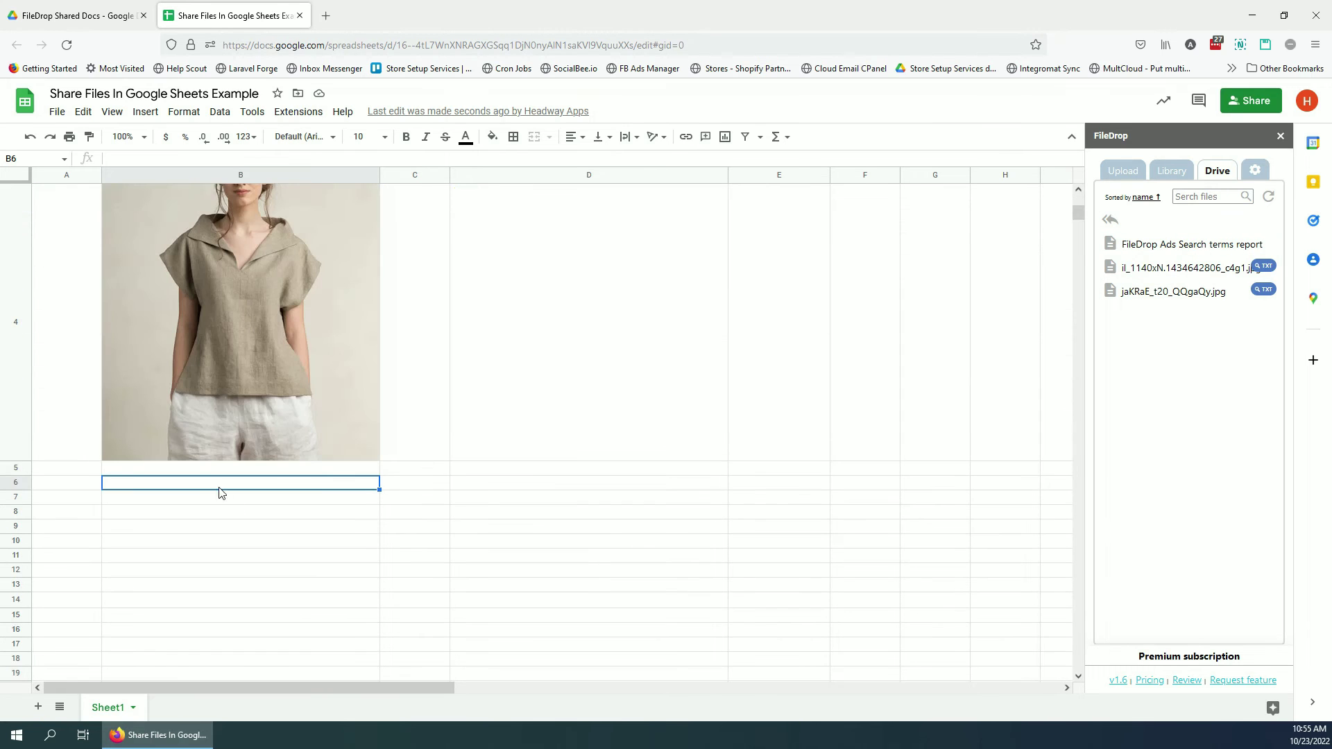
Insert jaKRaE_t20_QQgaQy.jpg from FileDrop's Drive tab into B5, then scroll back up to C2.
click(191, 474)
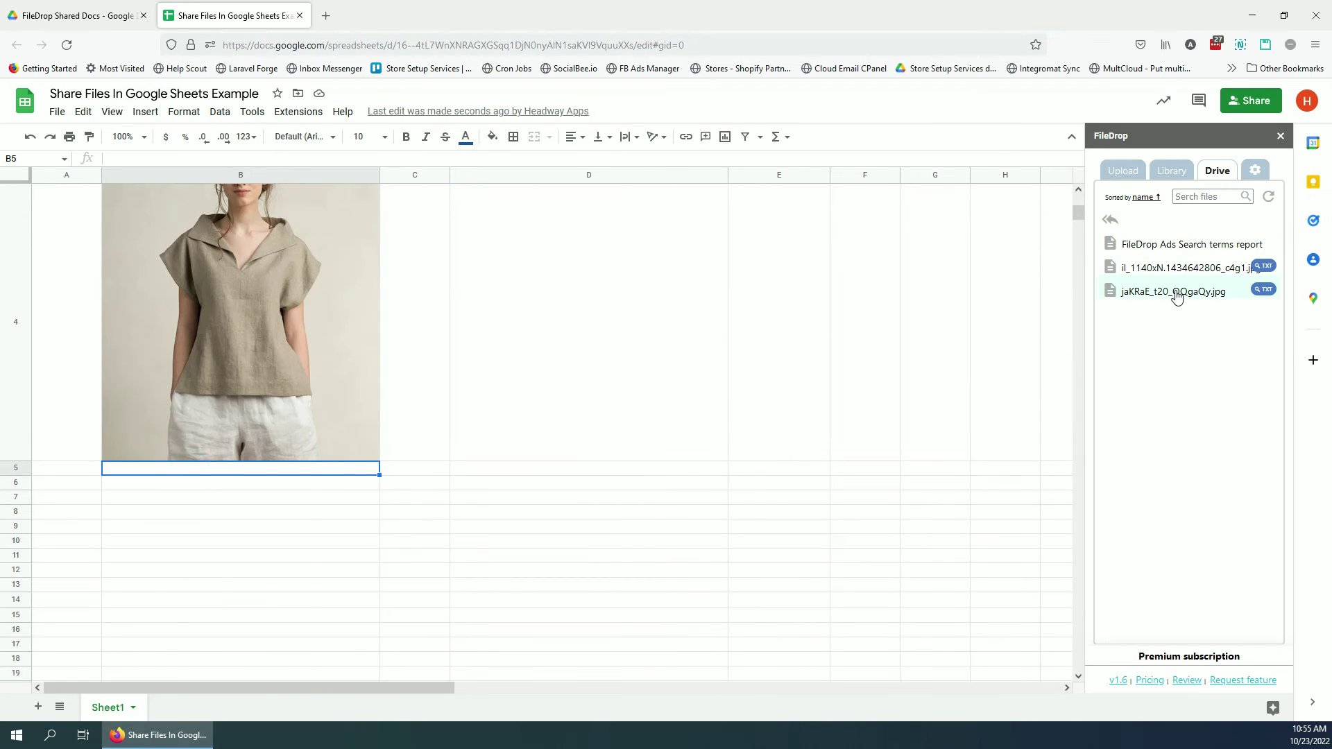
click(1176, 295)
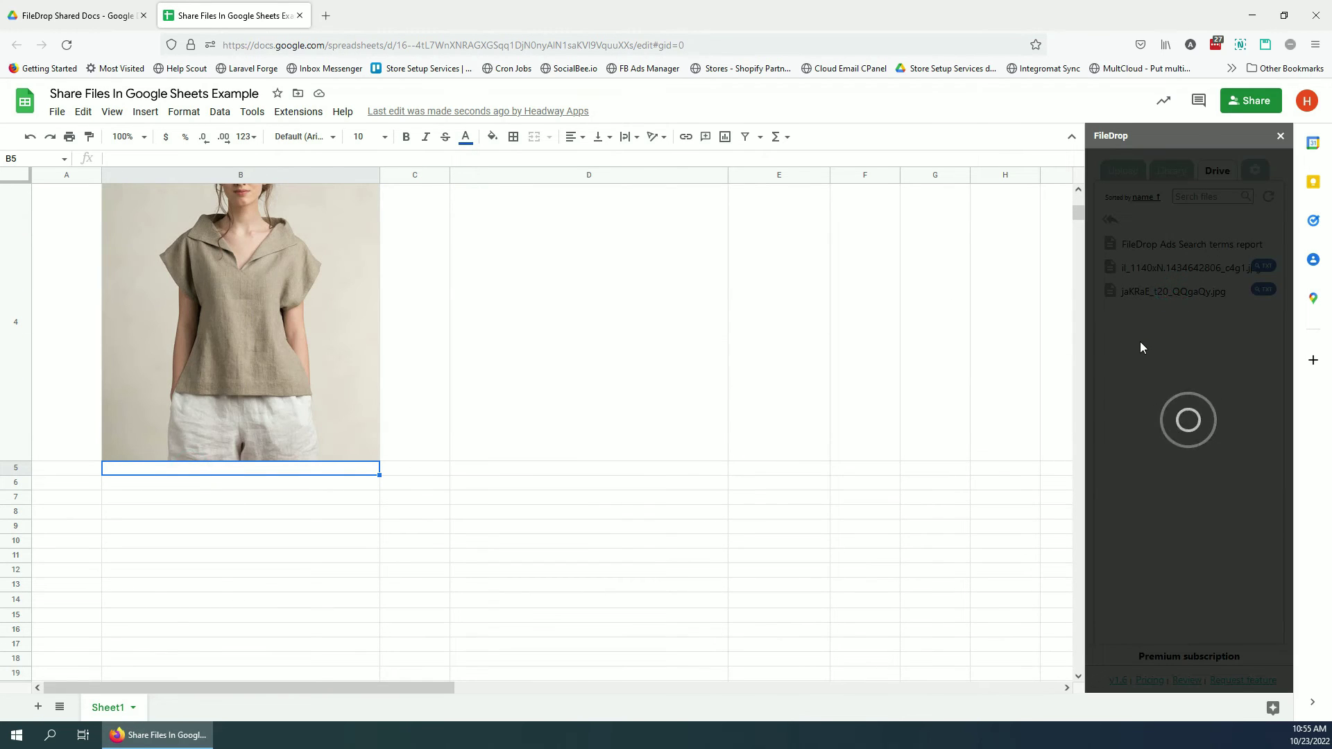
scroll(532, 406, down, 1)
scroll(531, 406, up, 1)
scroll(319, 469, up, 1)
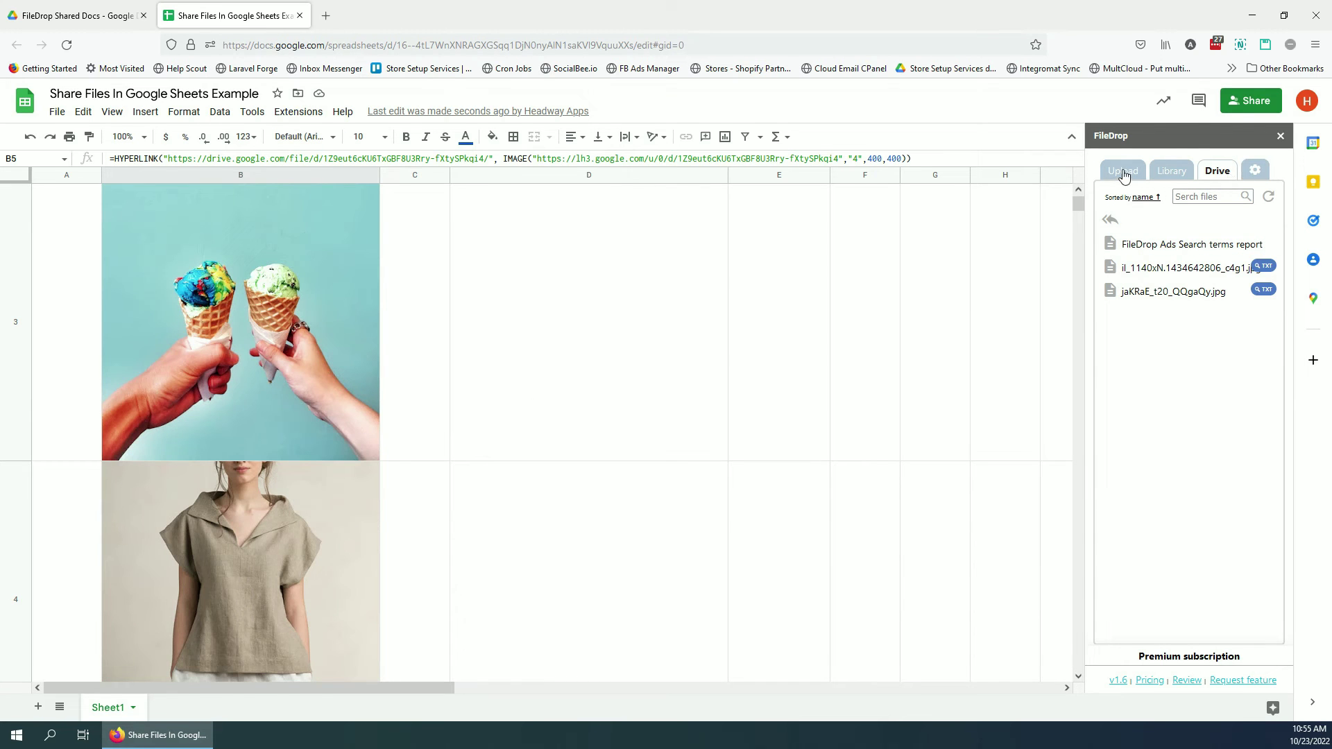
scroll(264, 457, up, 1)
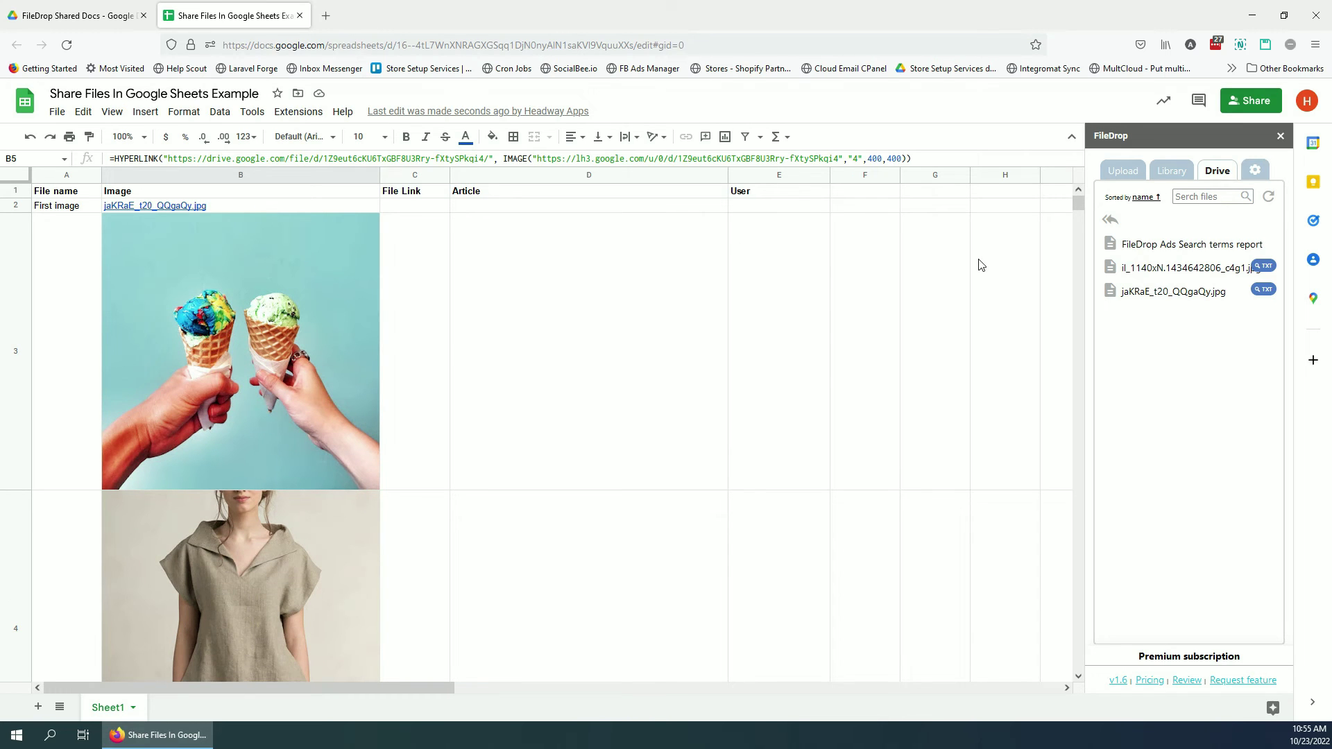
click(434, 206)
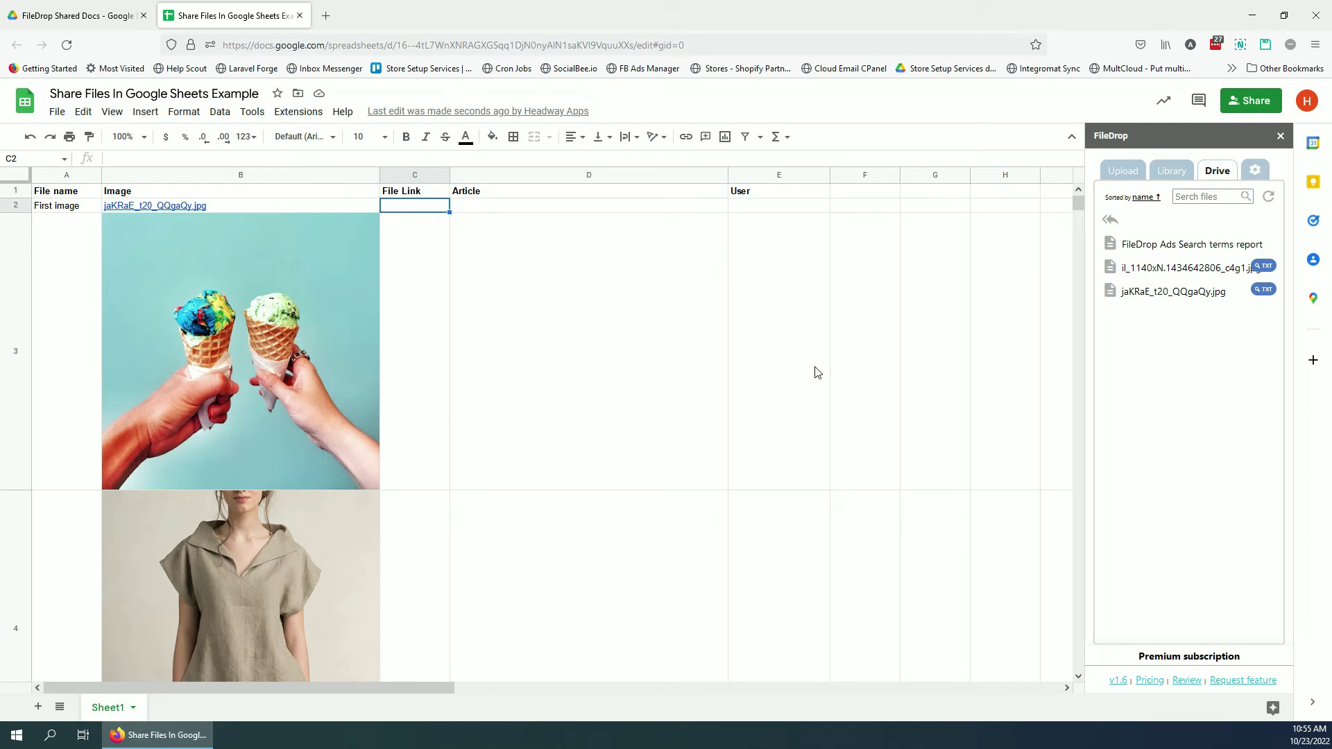
Link '7 Creative New Ways People Do Online….docx' from ARTICLE SAMPLES into cell D2.
click(1111, 175)
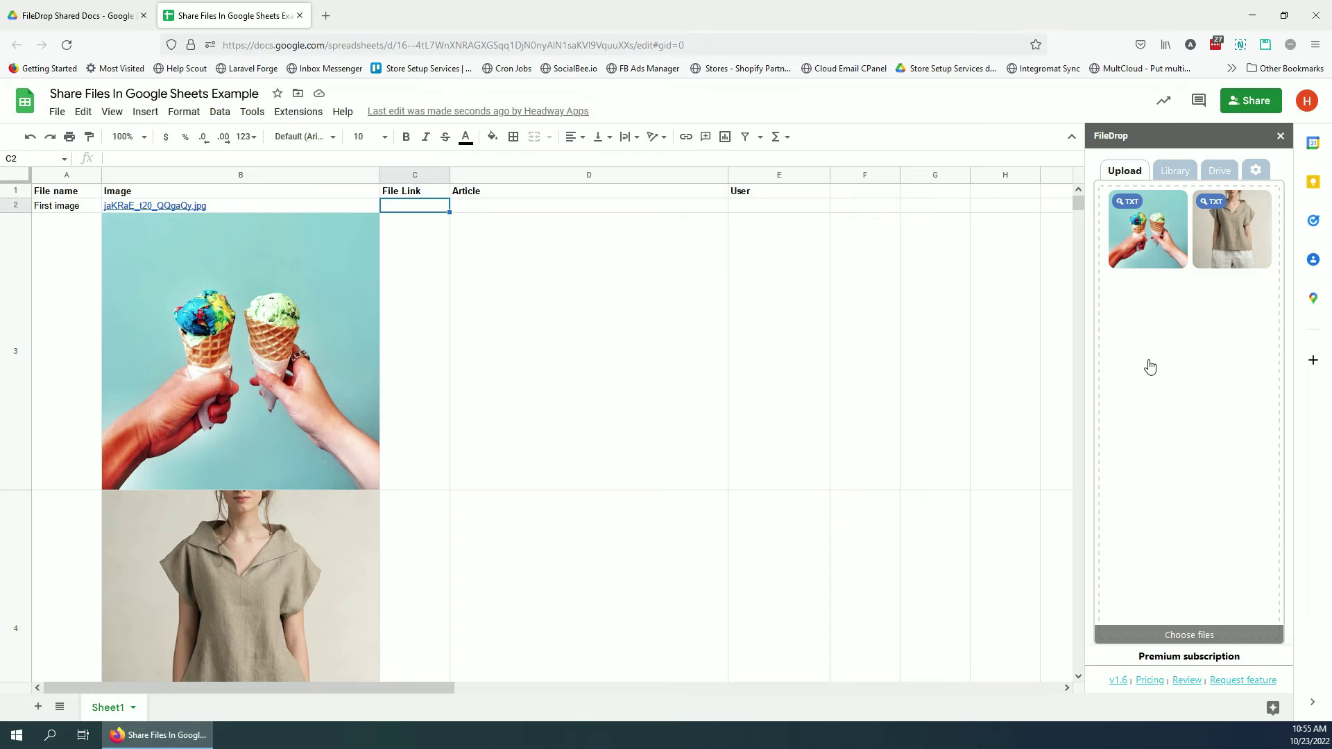
click(575, 208)
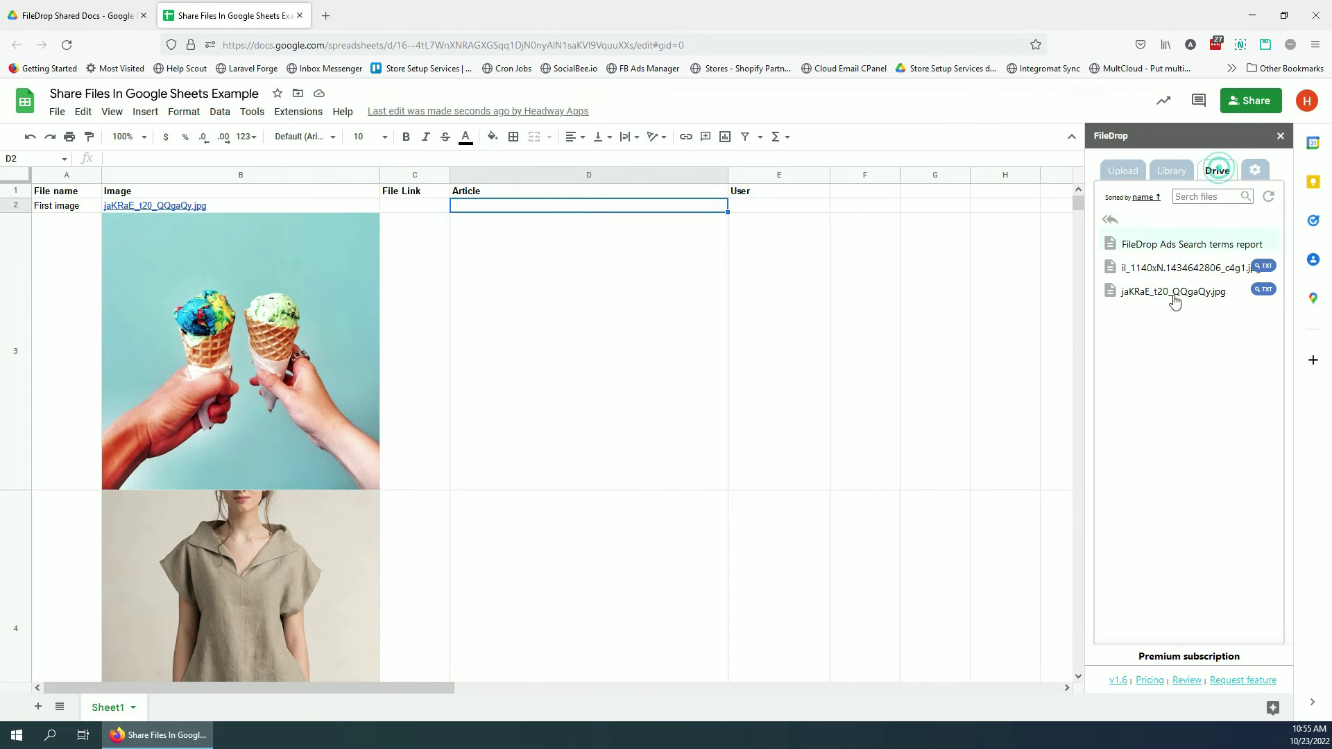
click(1149, 198)
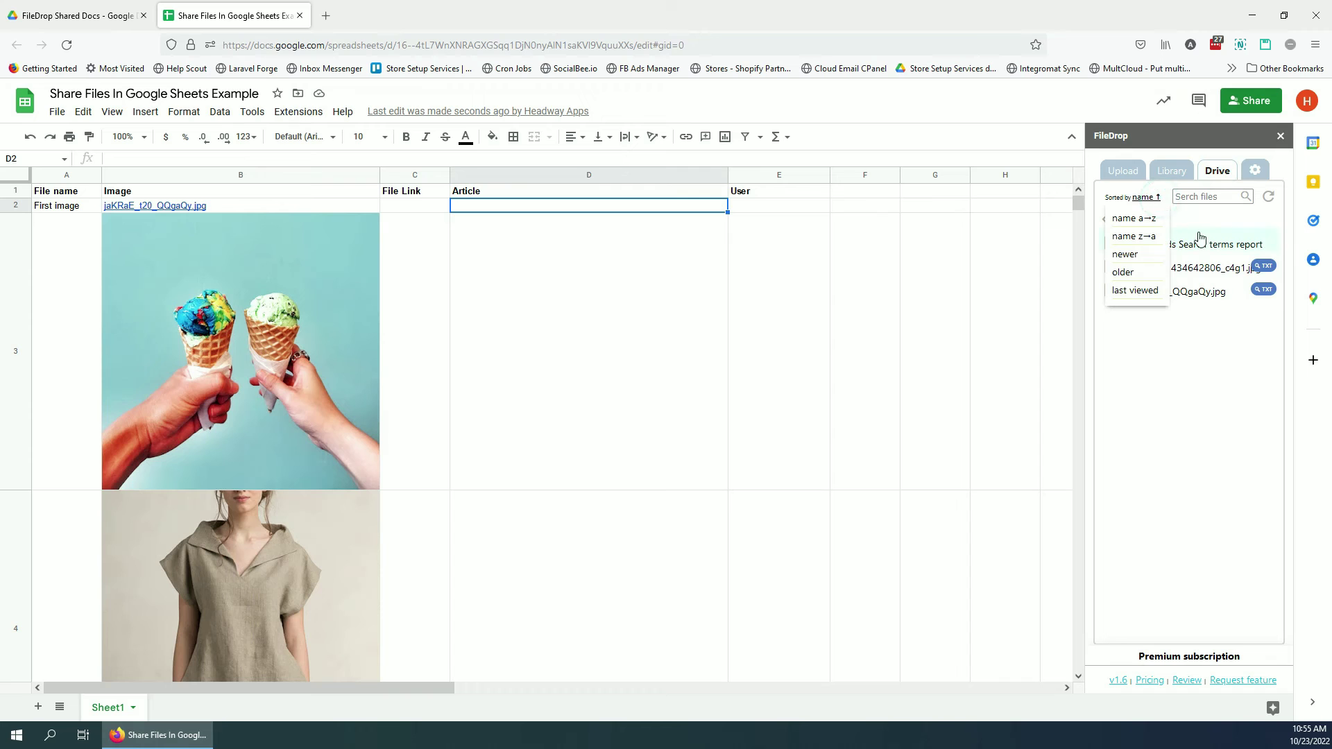
click(1268, 197)
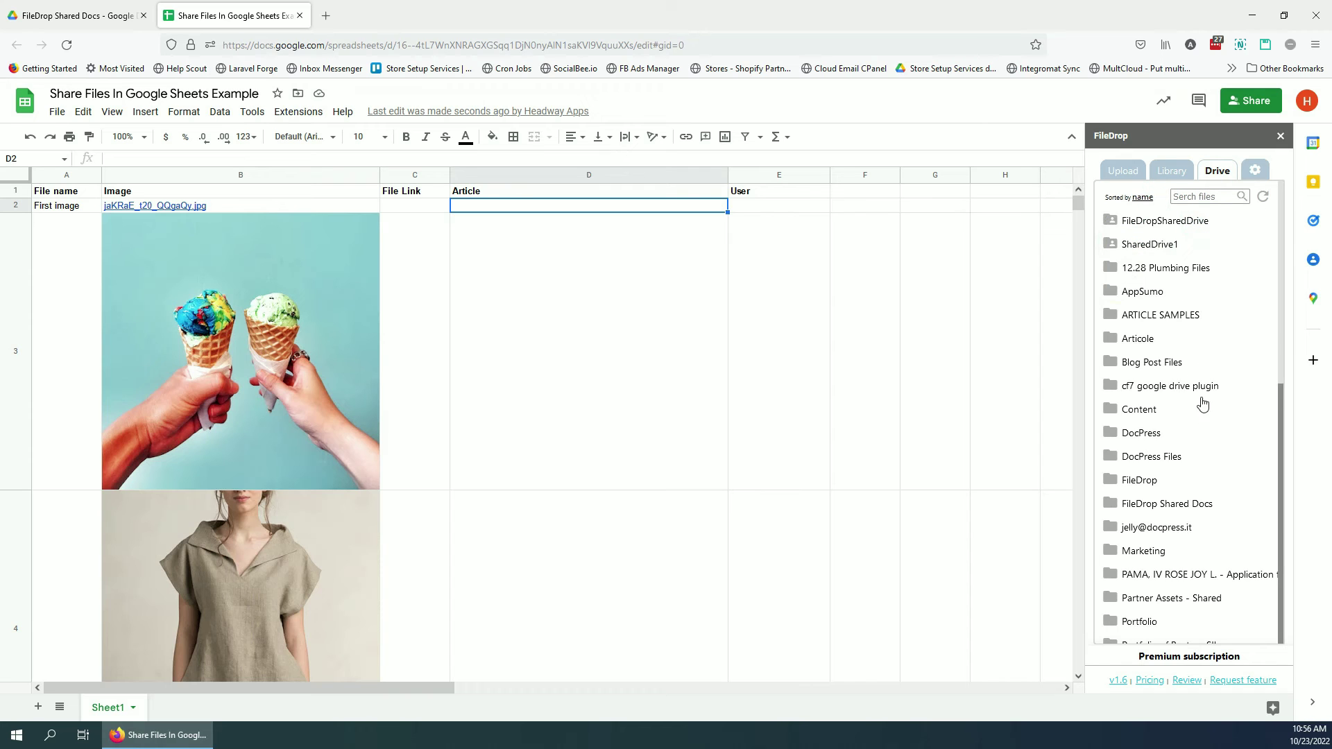
click(1179, 315)
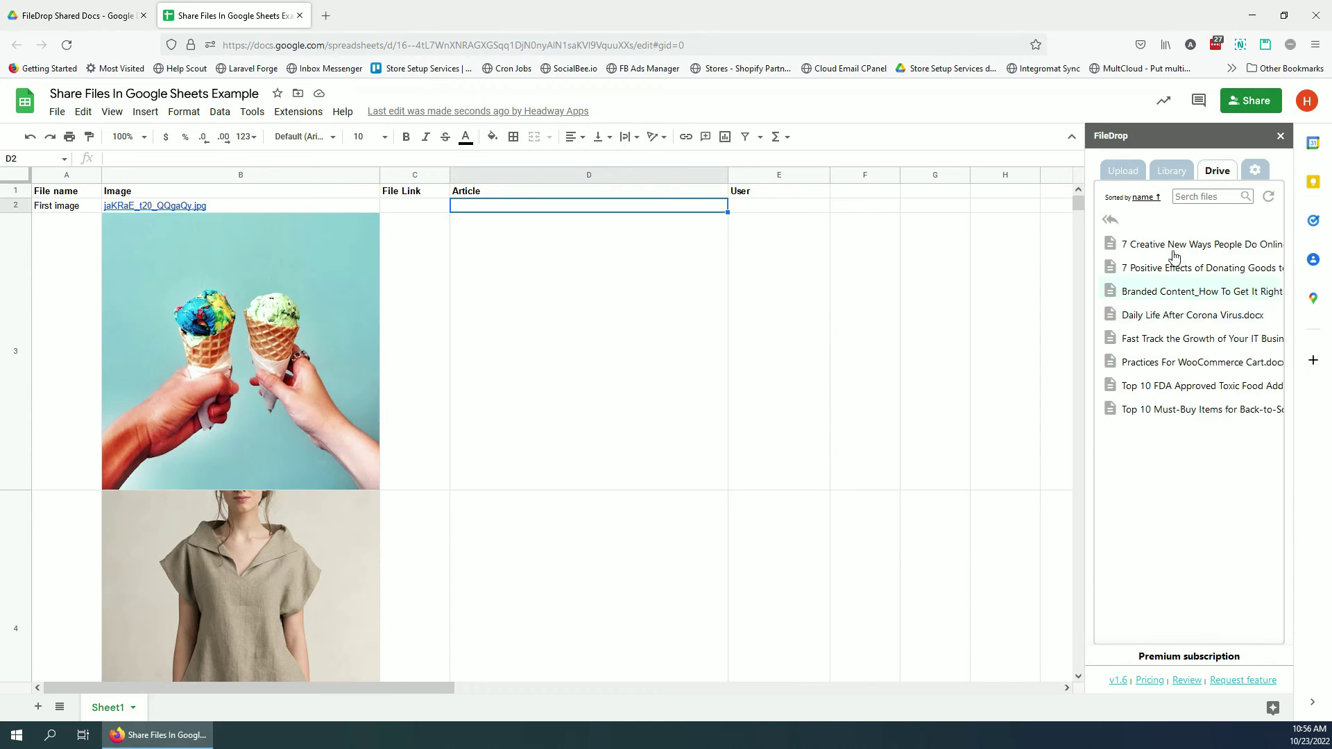
click(1172, 246)
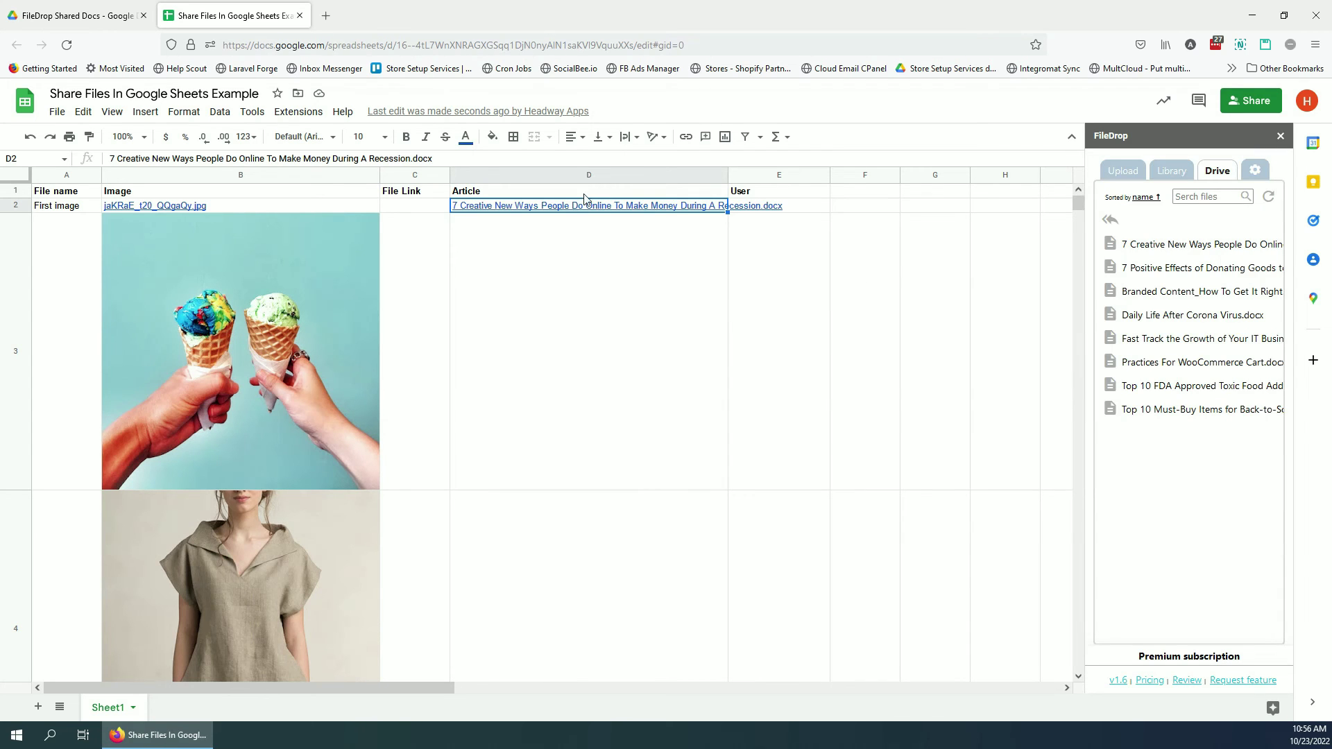
mouse_move(506, 209)
mouse_move(582, 212)
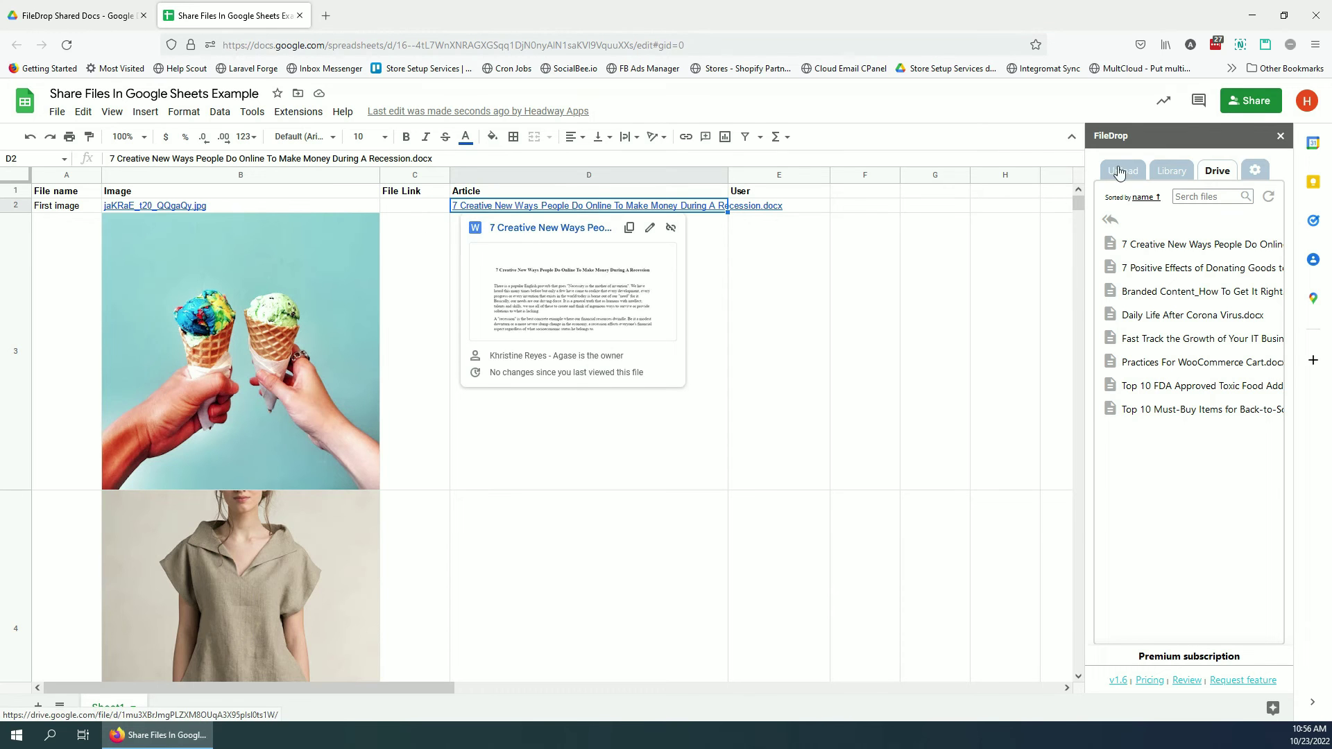
Close the spreadsheet's sharing settings and show FileDrop settings: Image to cell 400×400, FileDrop Shared Docs folder.
click(1249, 101)
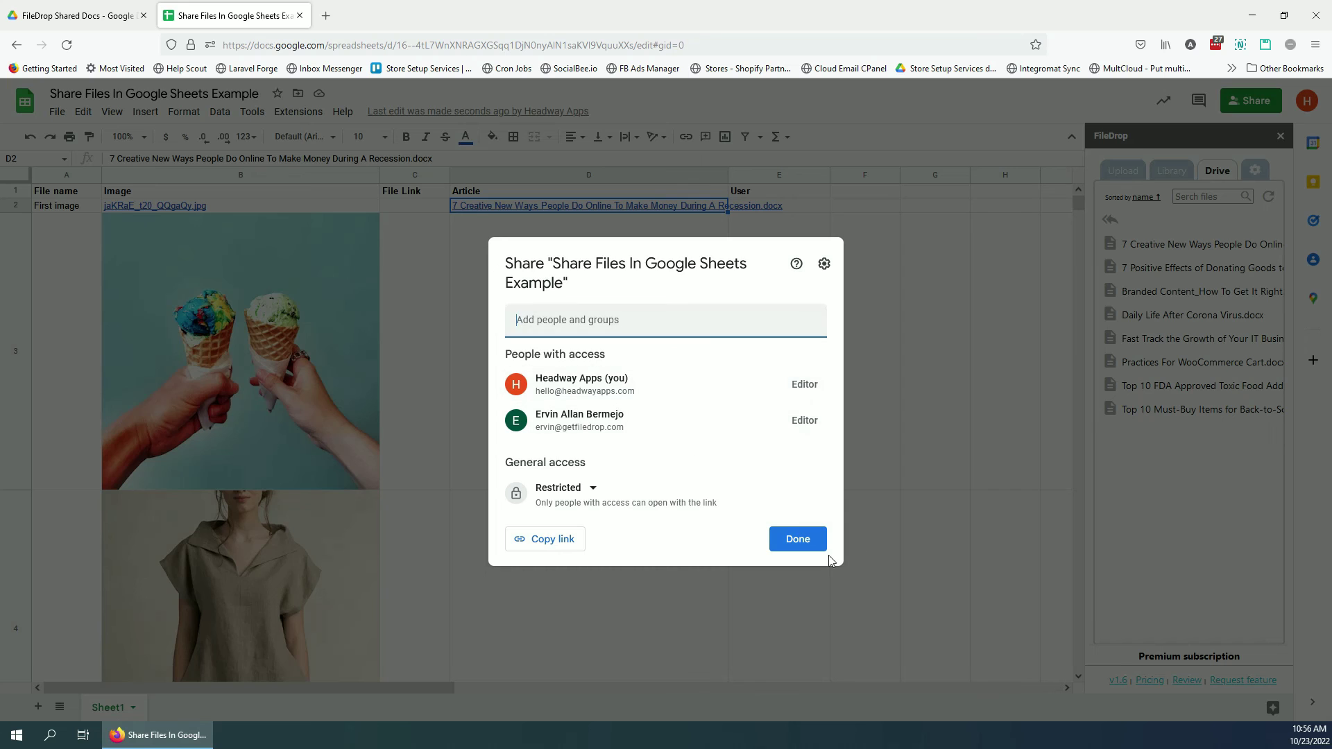
click(809, 546)
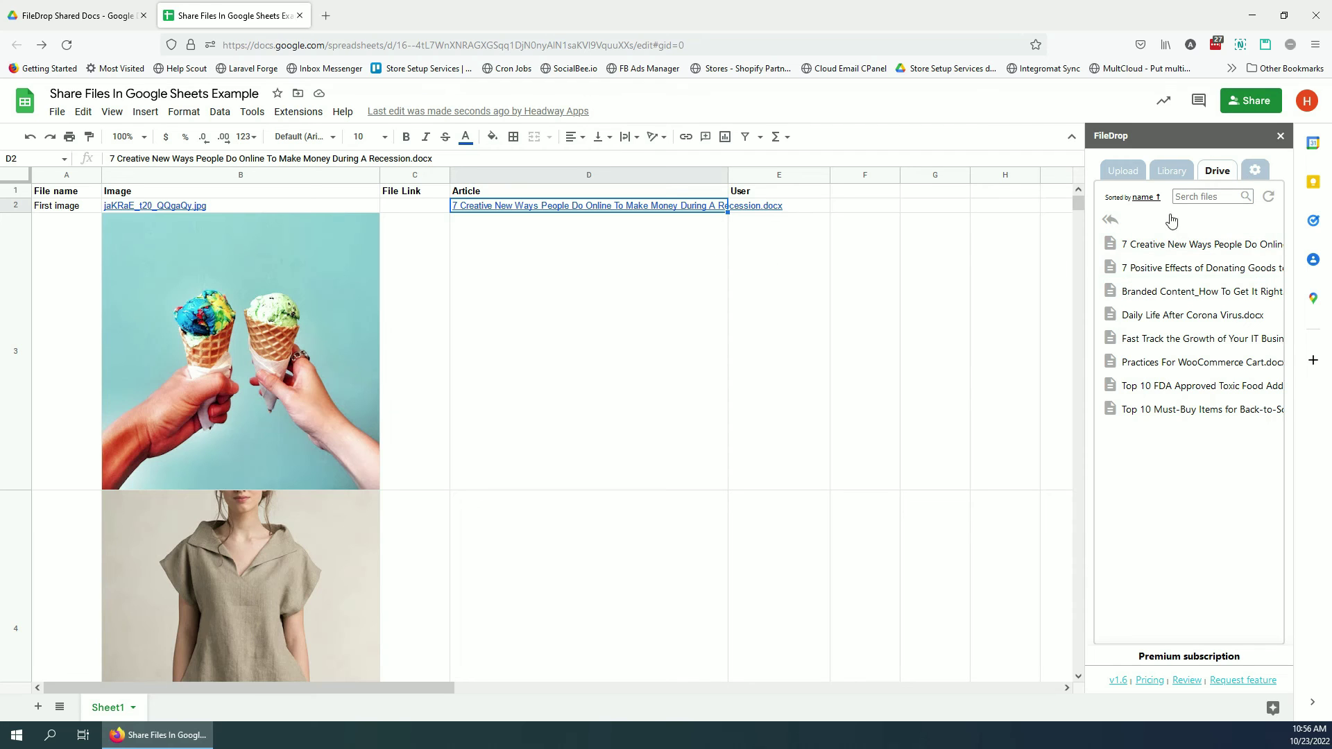
click(1255, 171)
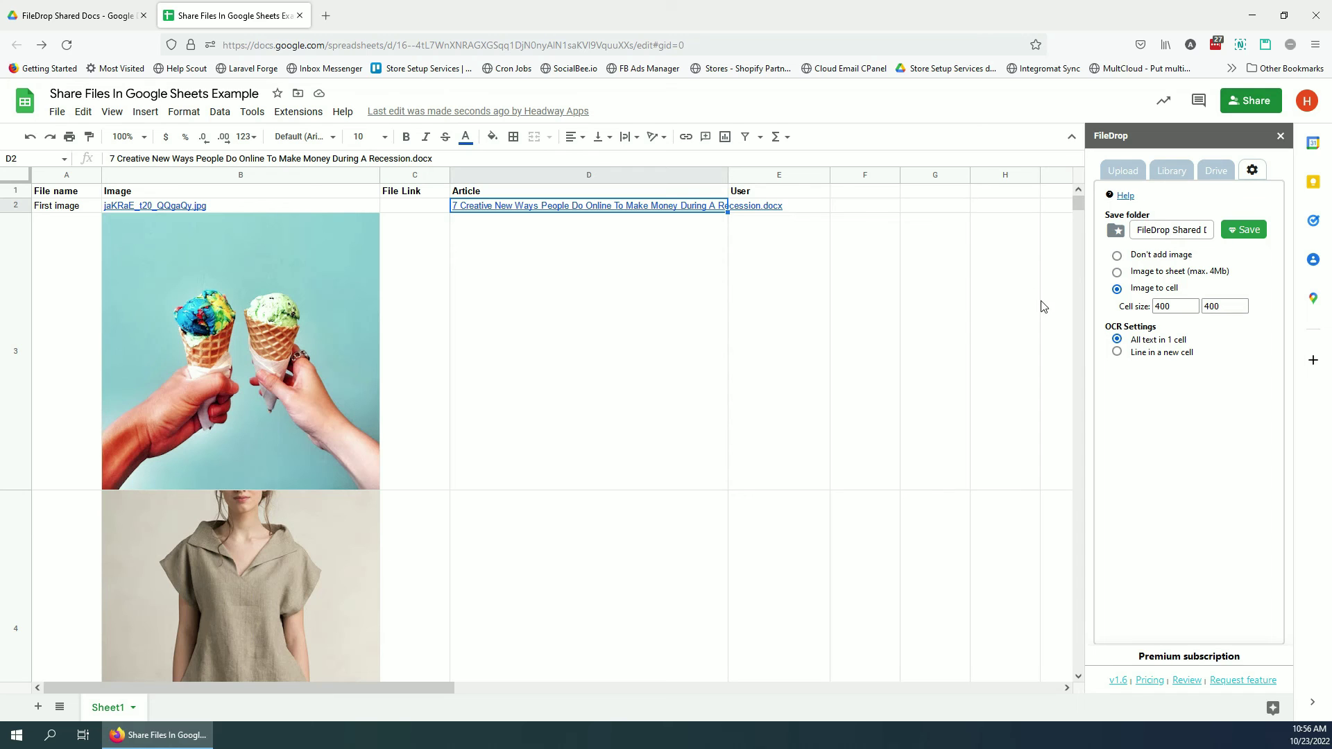
Return FileDrop to its upload panel showing both uploaded photo thumbnails.
click(1110, 172)
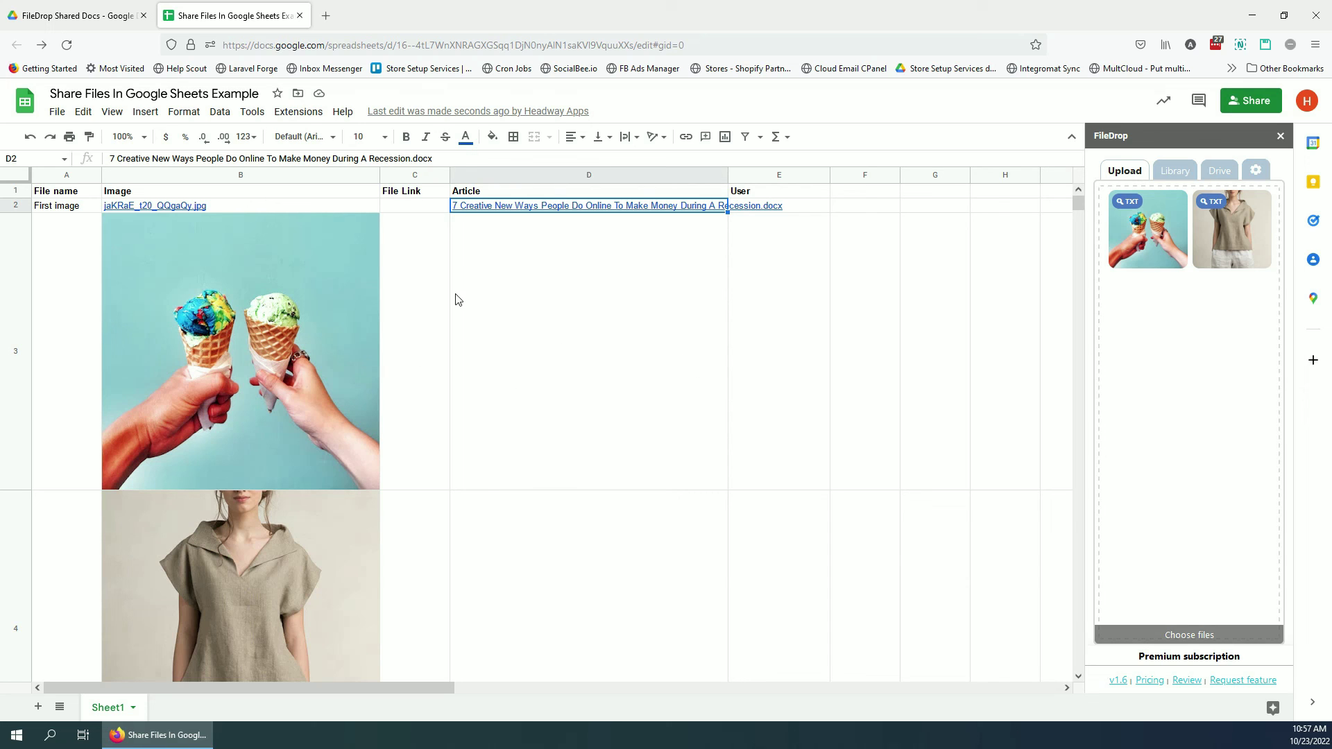
Copy the anyone-with-link share link for jaKRaE_t20_QQgaQy.jpg in Drive, then go back to the spreadsheet.
click(72, 13)
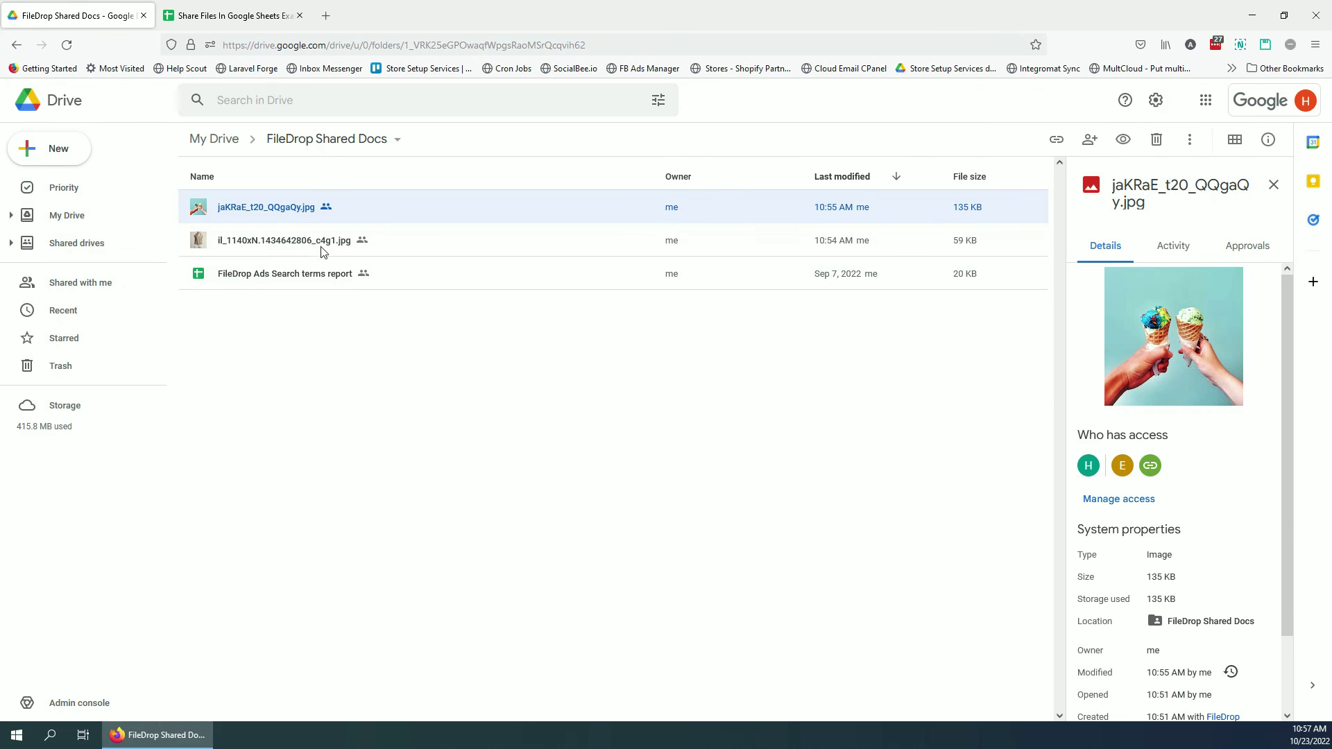
right_click(294, 203)
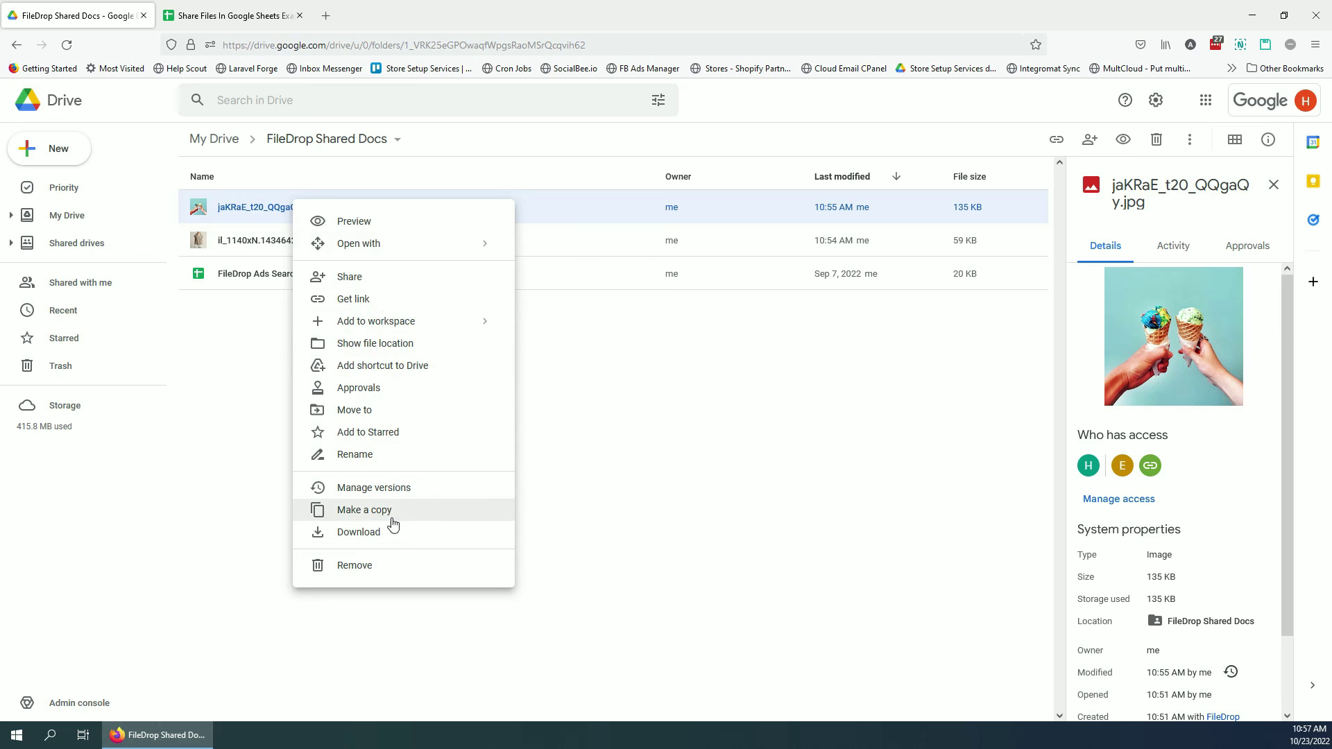
click(382, 298)
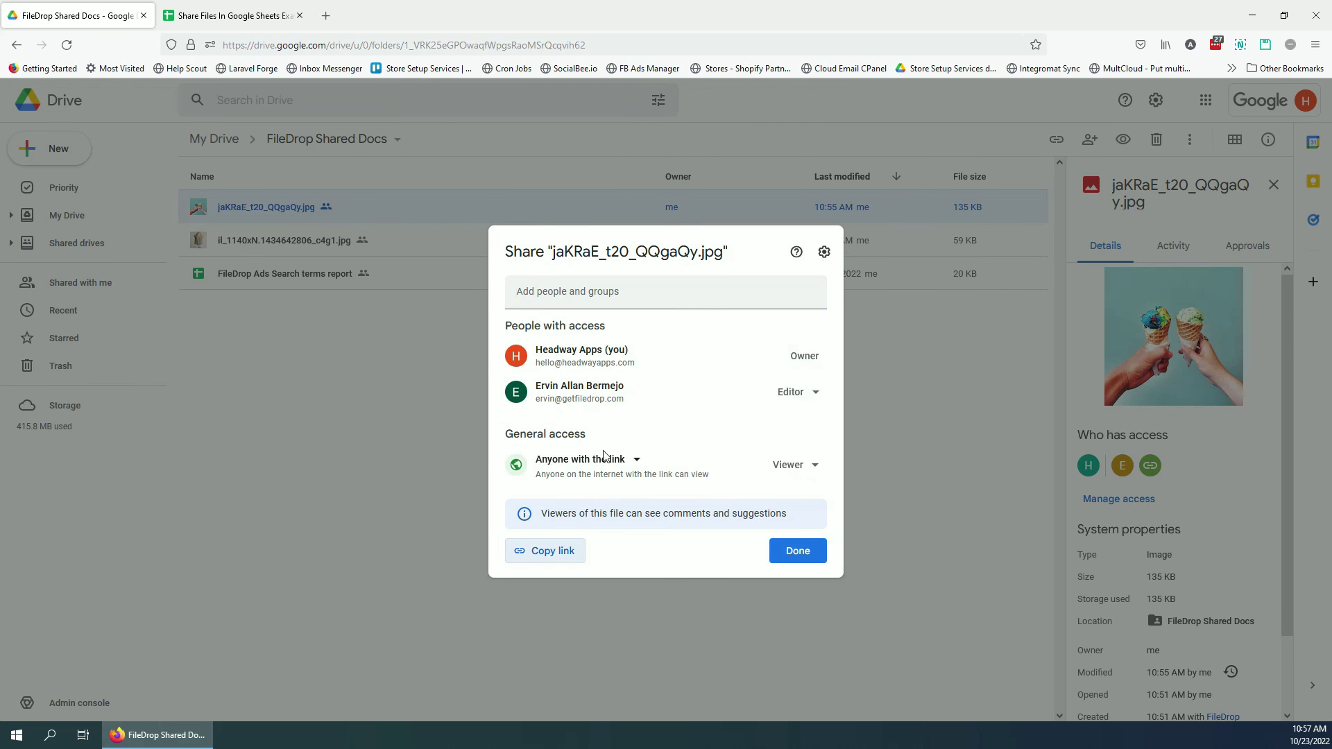
click(546, 555)
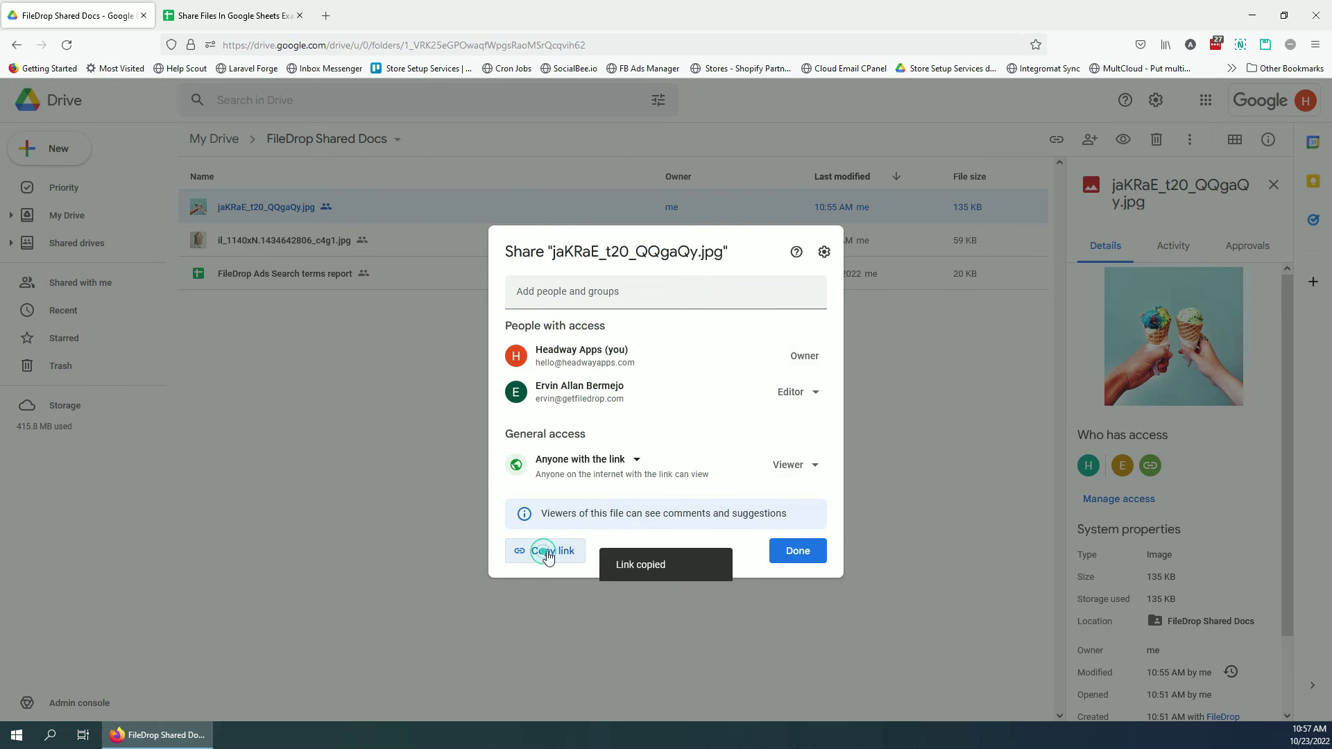
click(896, 366)
click(255, 12)
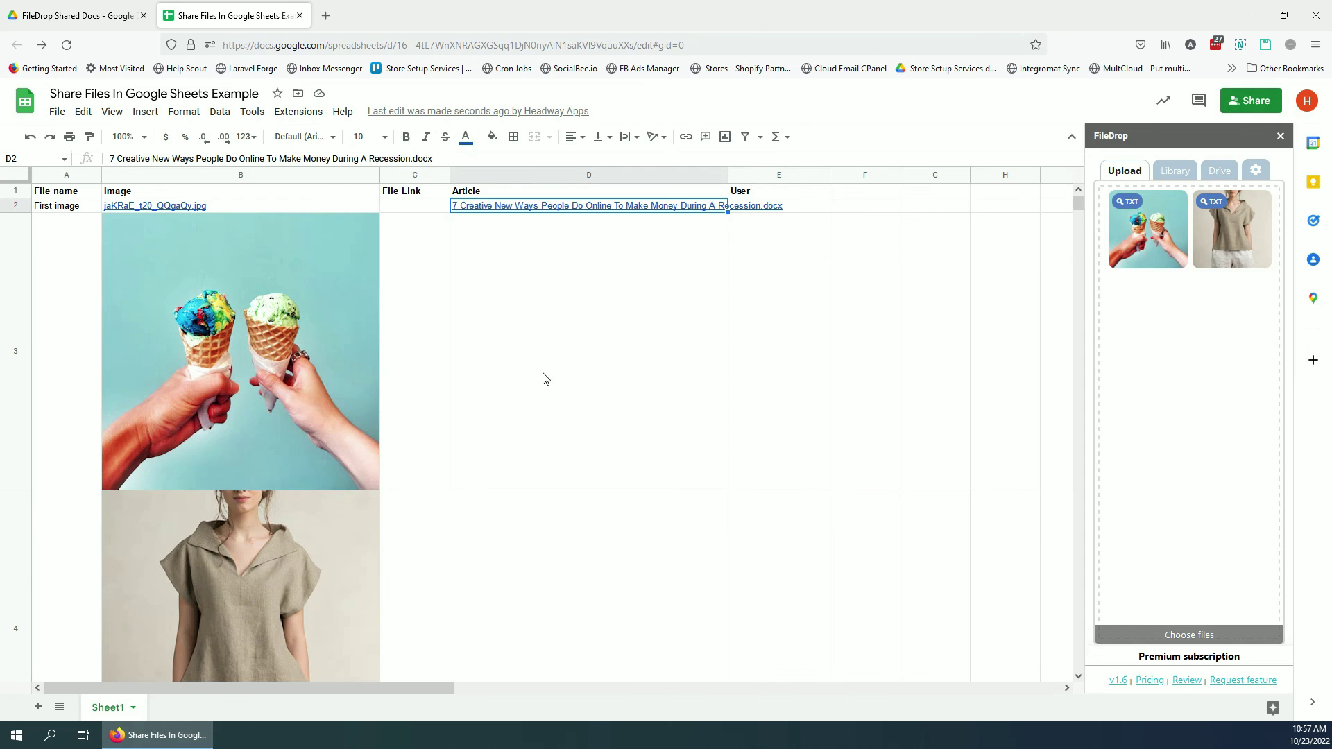
Paste the image's Drive link into D3 and filter FileDrop's Drive files by 'creative'.
click(548, 360)
key(ctrl+v)
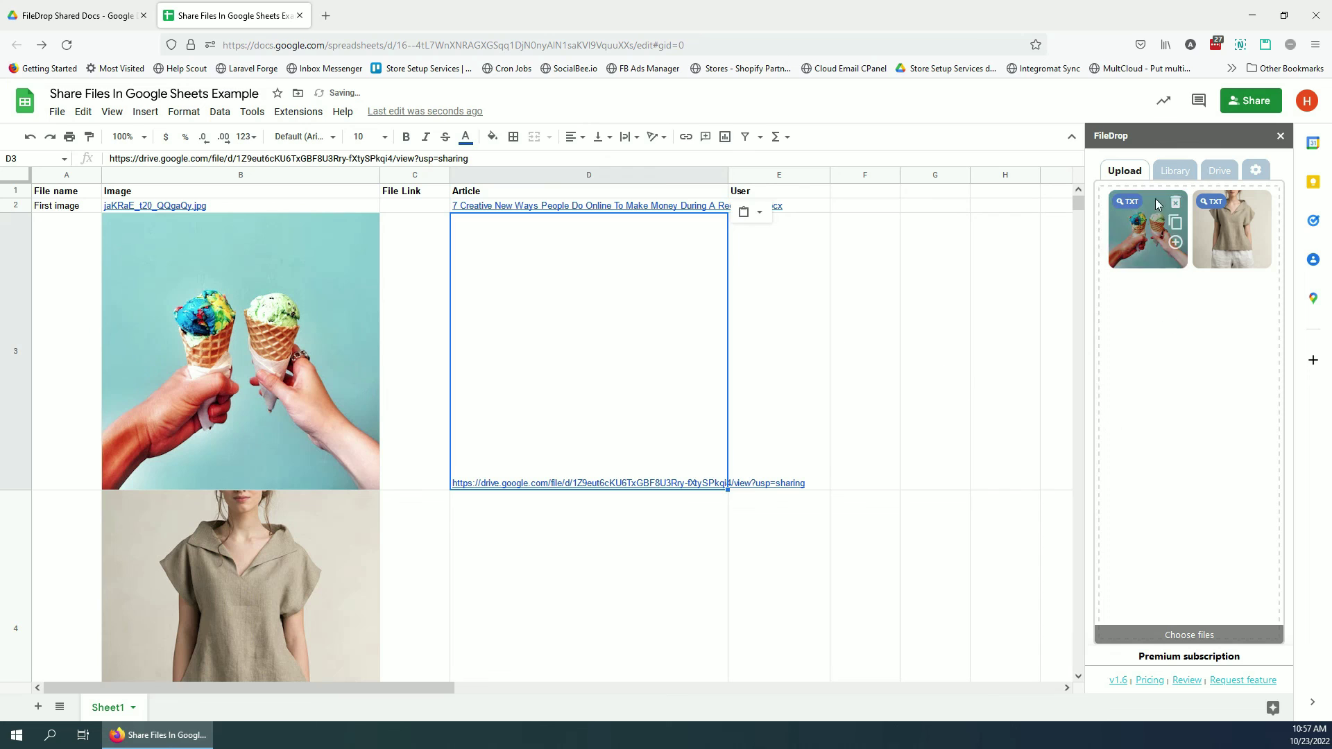
click(1227, 177)
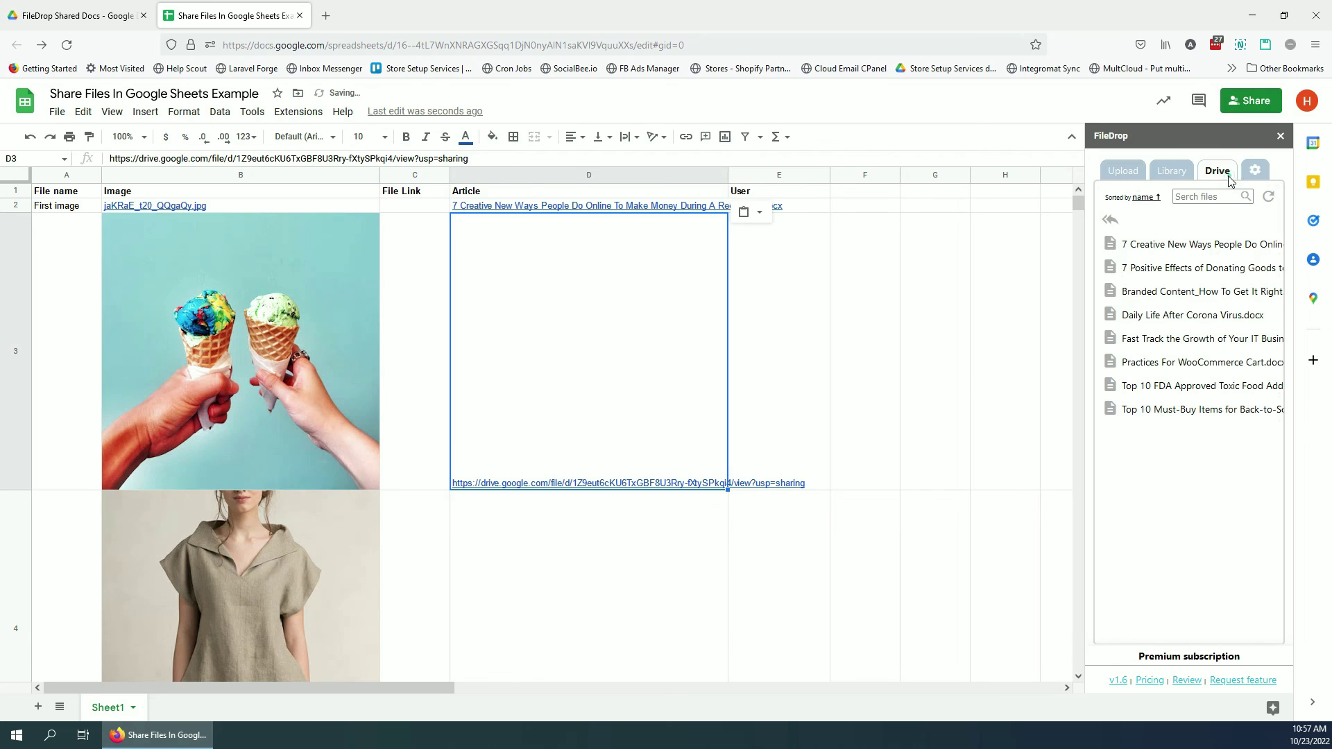
click(1192, 198)
text(creative)
key(Return)
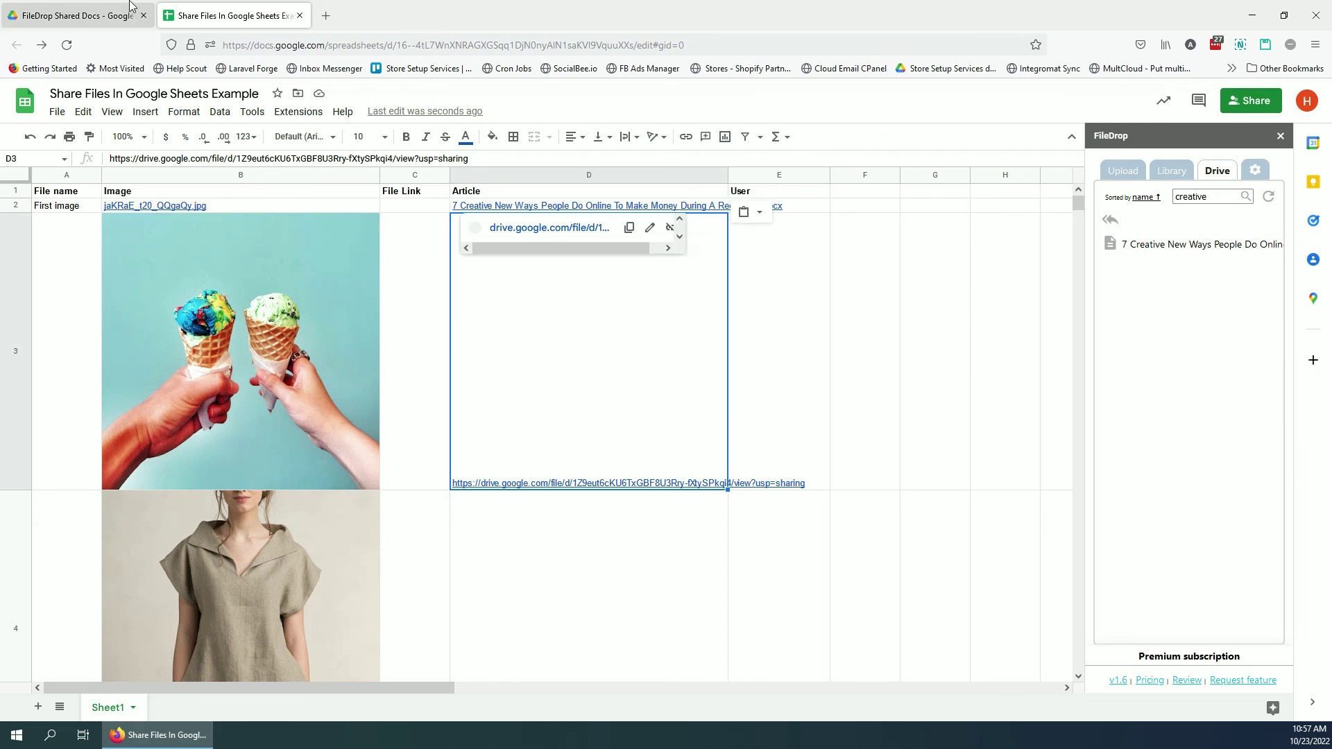
key(ctrl+Tab)
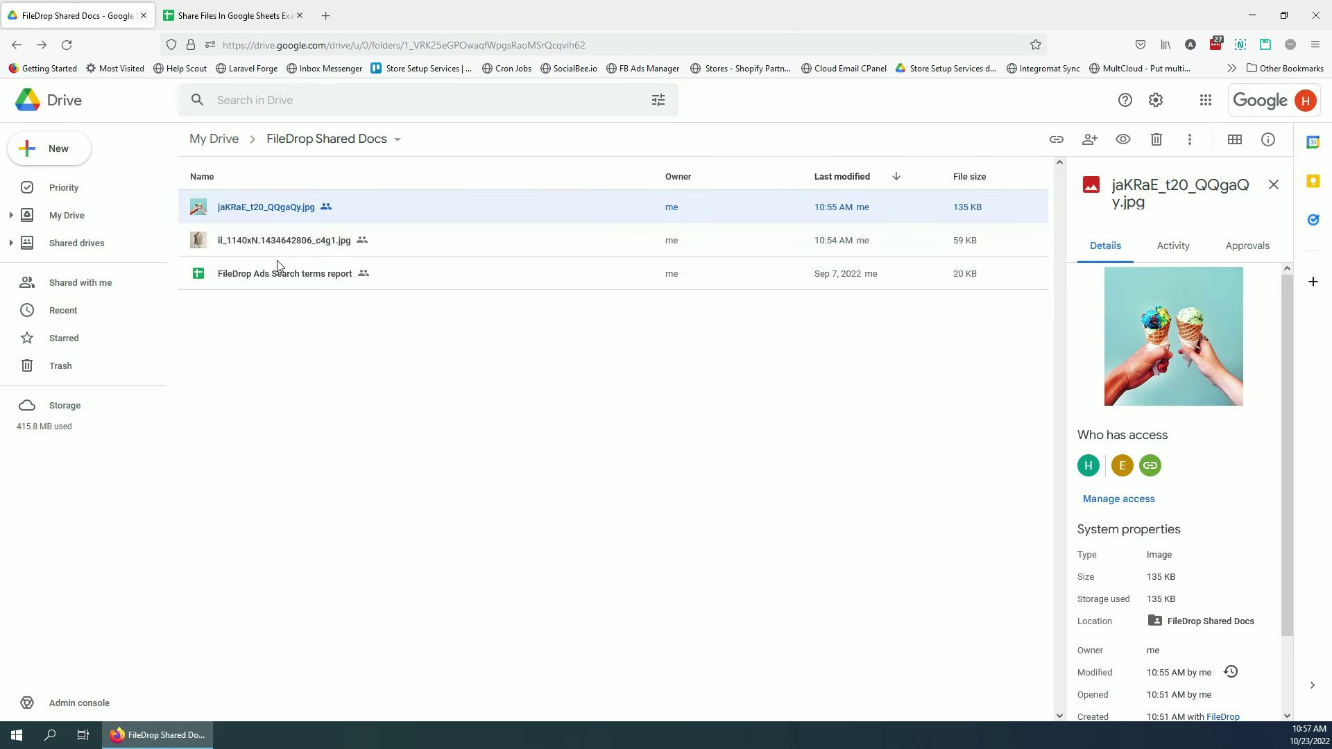
Back in the spreadsheet, verify D3's link previews the ice-cream photo jaKRaE_t20_QQgaQy.jpg.
click(195, 10)
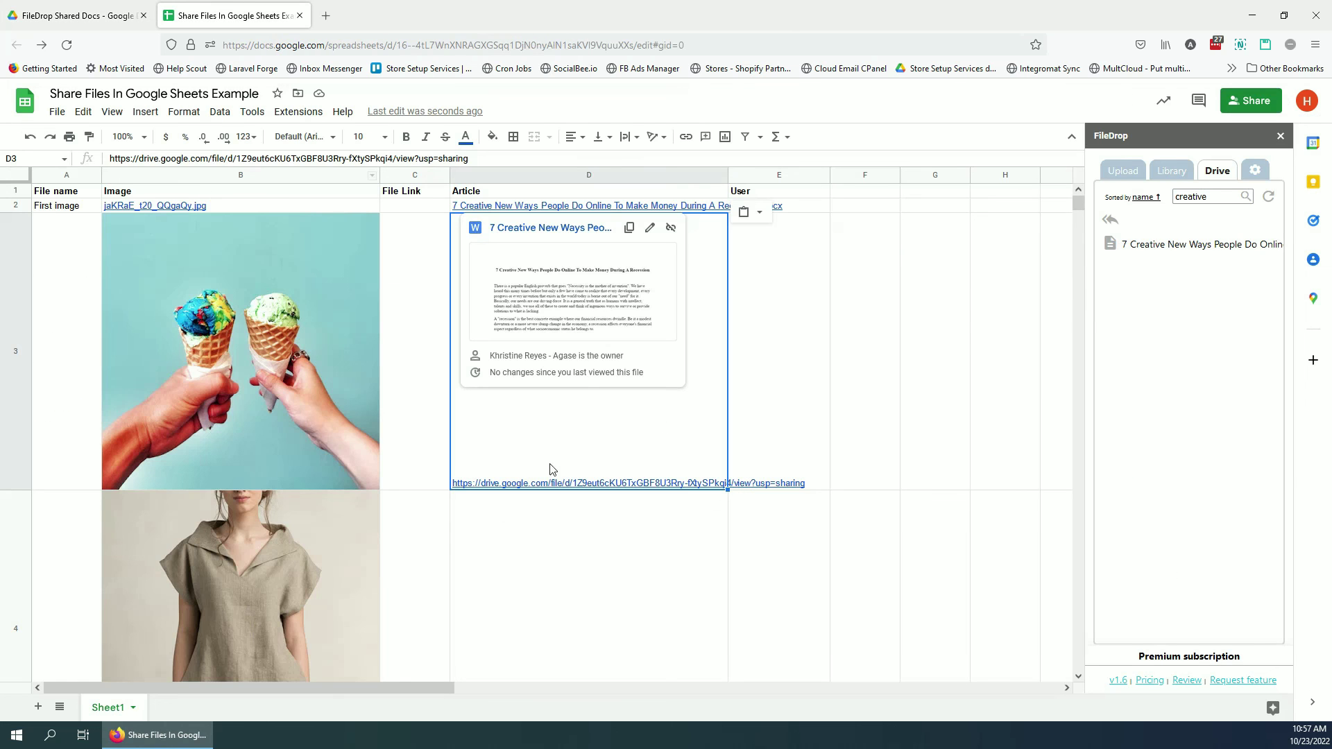
click(584, 557)
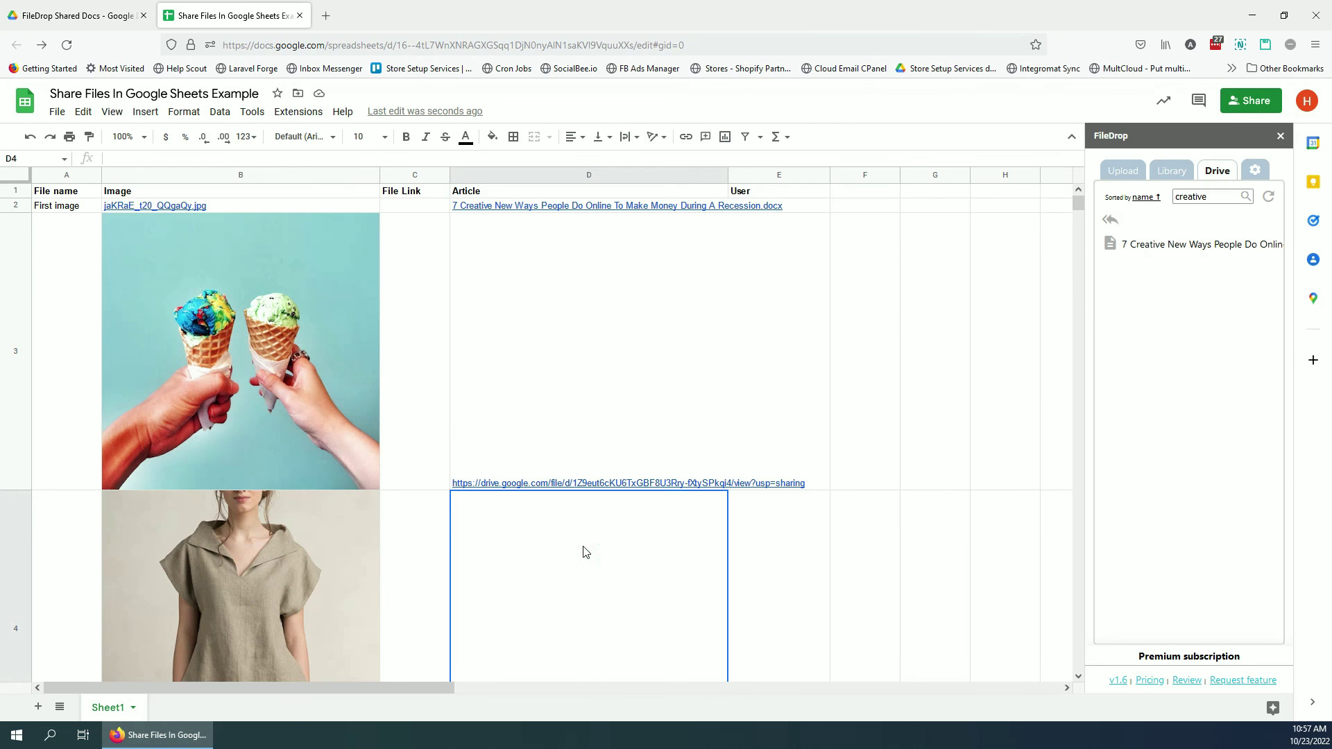
mouse_move(544, 489)
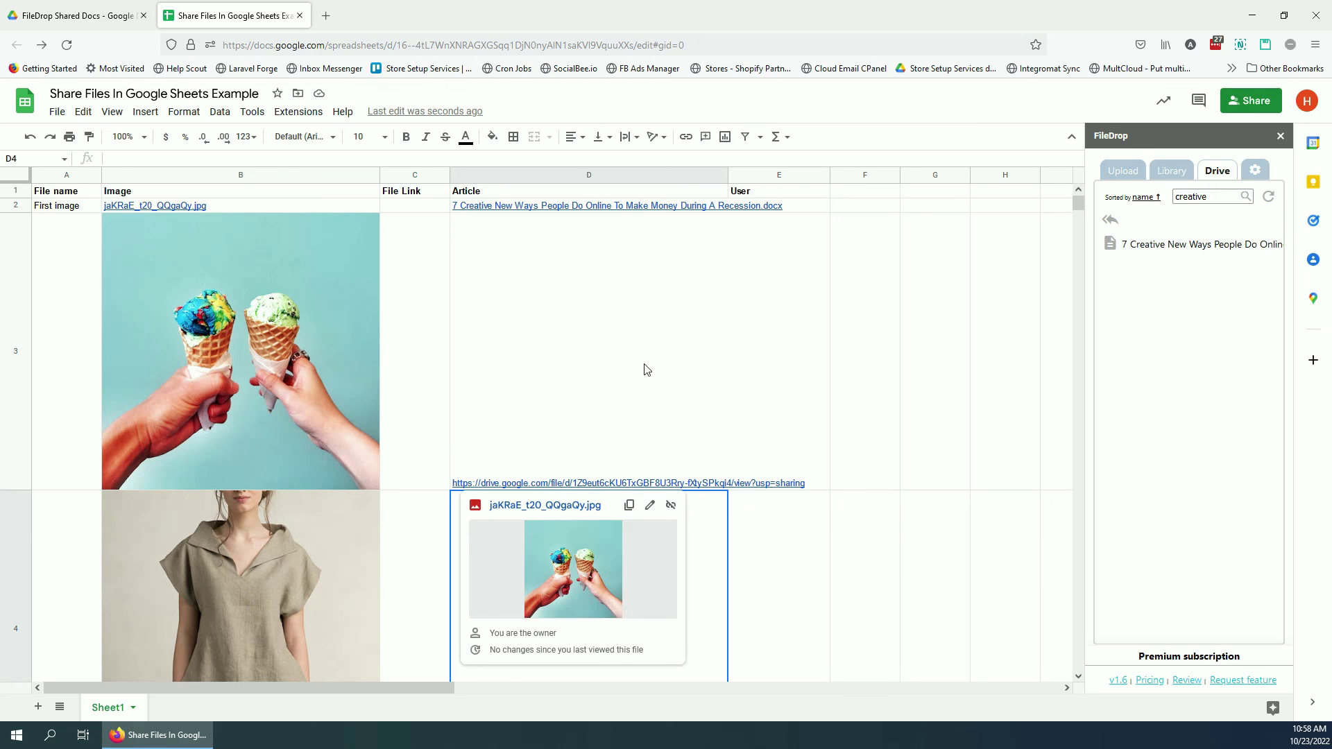
click(591, 358)
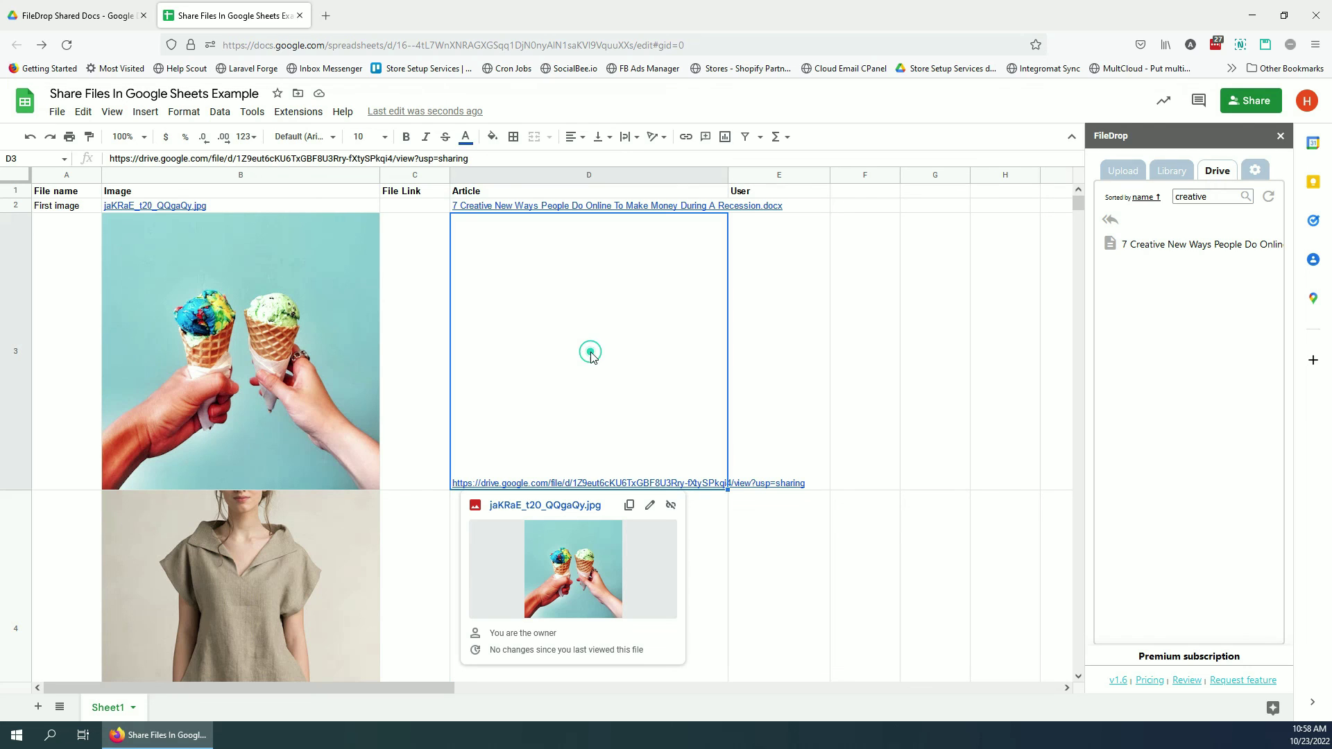